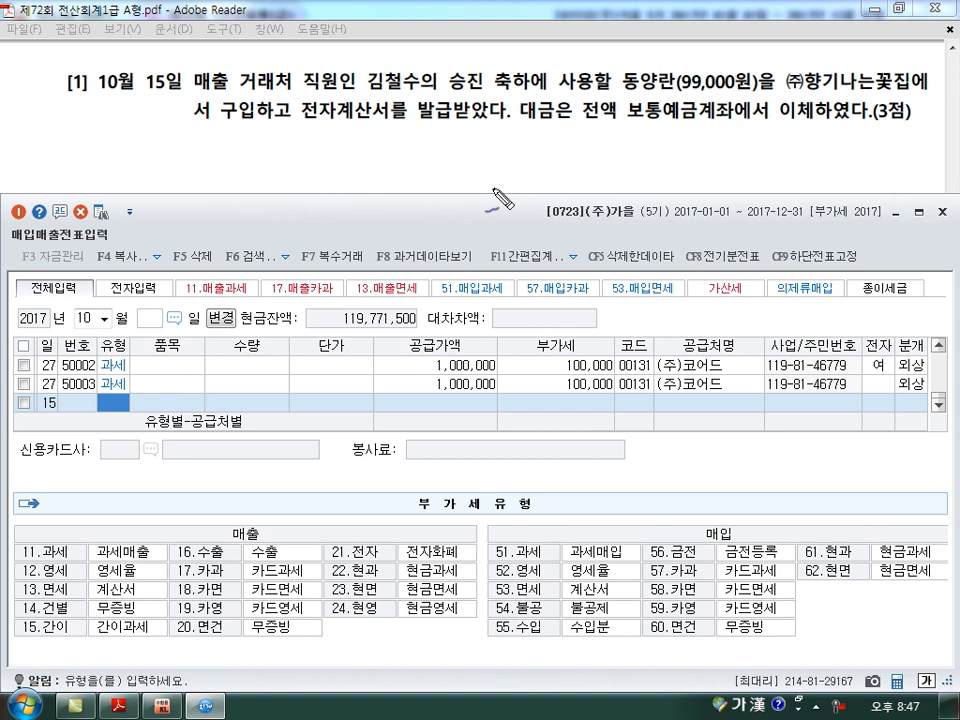
pyautogui.moveTo(372, 130)
pyautogui.mouseDown()
pyautogui.moveTo(350, 132)
pyautogui.moveTo(386, 90)
pyautogui.moveTo(380, 124)
pyautogui.moveTo(338, 148)
pyautogui.moveTo(385, 124)
pyautogui.mouseUp()
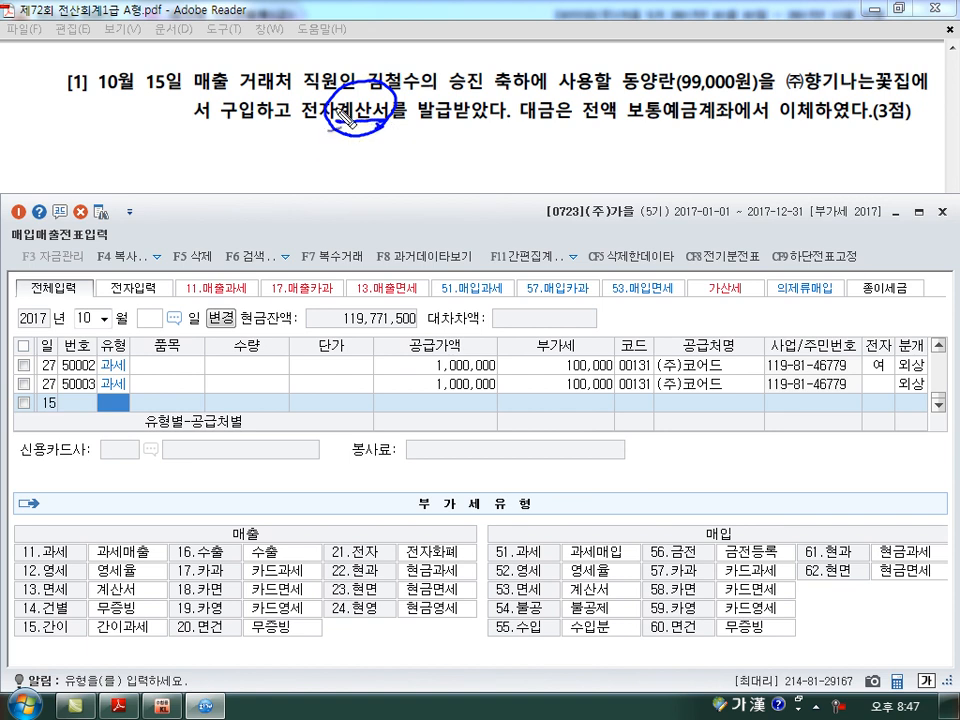
pyautogui.press('Escape')
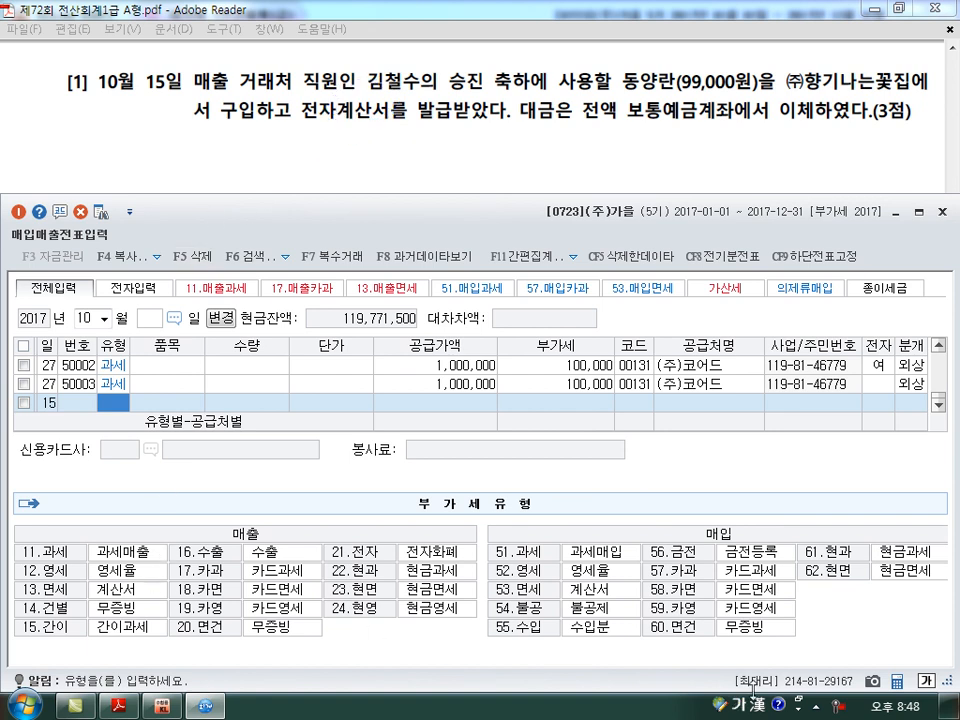
# Step: Fill the 15 October line with VAT type 53 (면세), item 동양란 and a supply amount of 99,000
pyautogui.write('53')
pyautogui.press('Return')
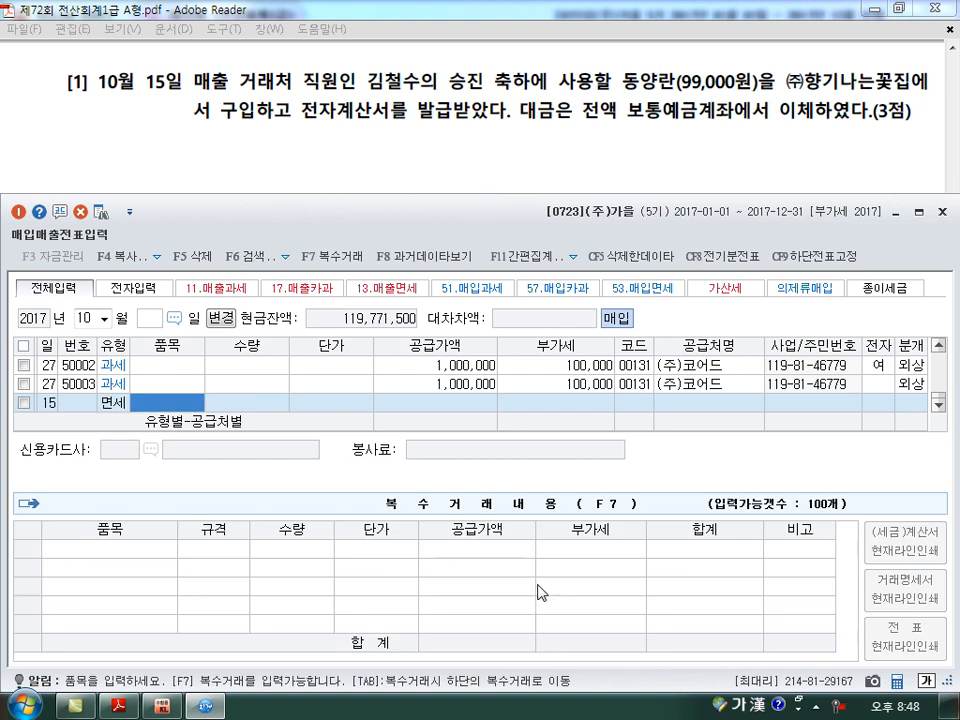
pyautogui.write('동양란')
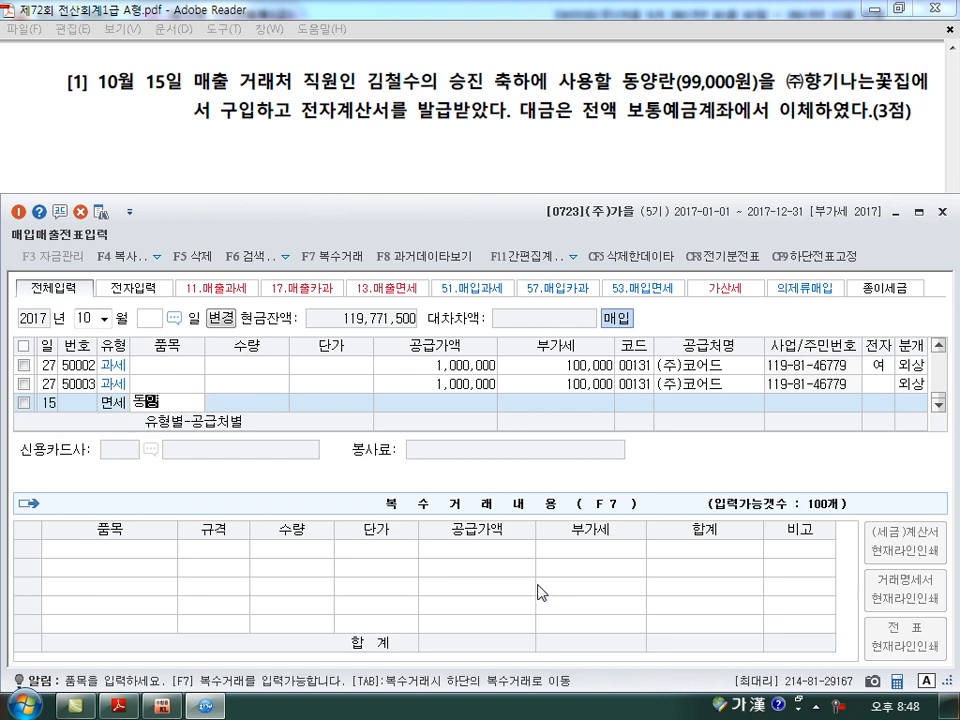
pyautogui.press('Return')
pyautogui.press('Return')
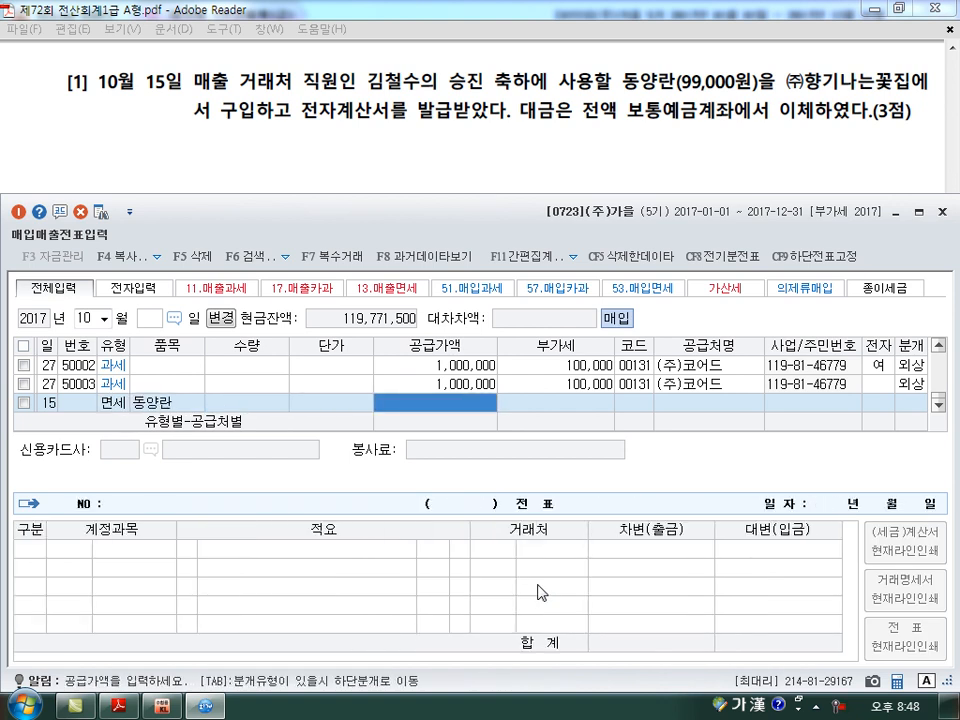
pyautogui.write('990000')
pyautogui.press('Return')
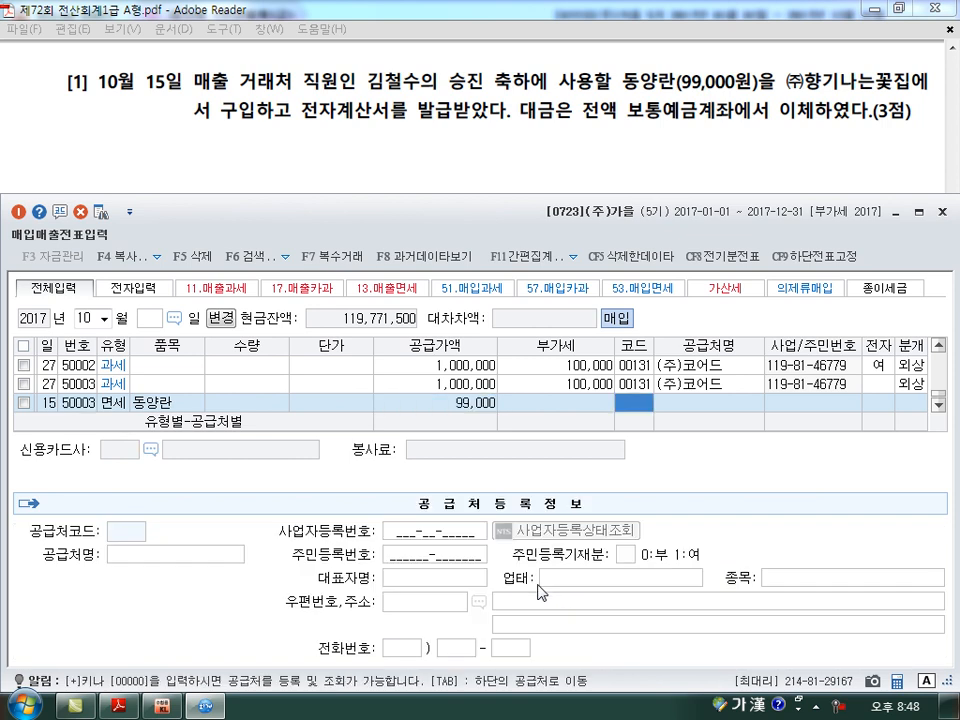
# Step: Look up 향기 as the supplier and assign (주)향기나는꽃집 to the 동양란 line
pyautogui.write('향')
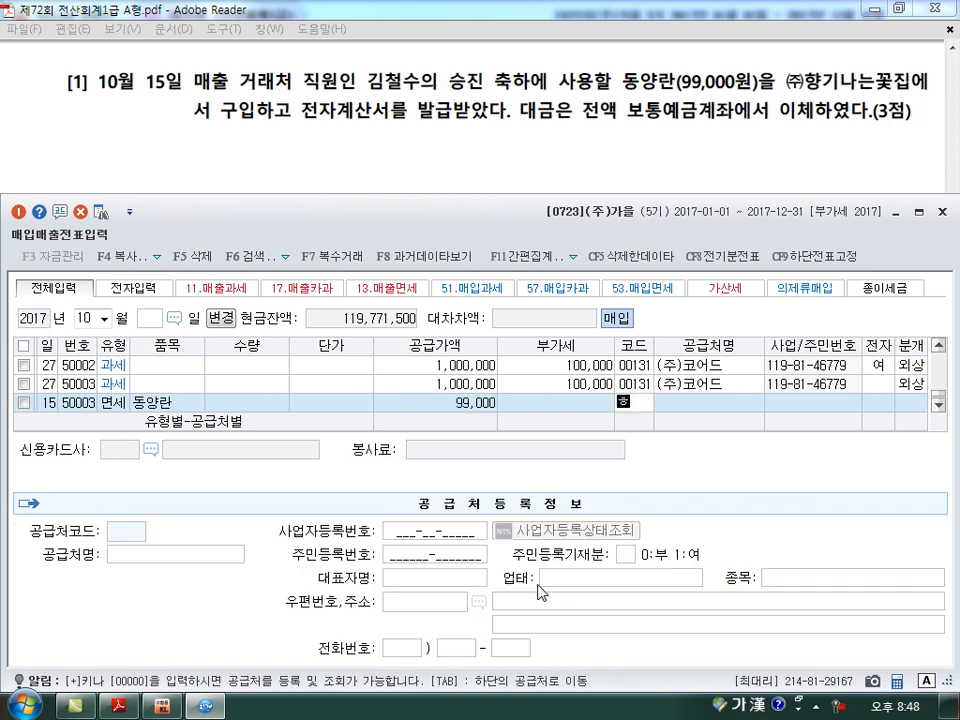
pyautogui.write('기')
pyautogui.press('Return')
pyautogui.press('Return')
pyautogui.press('Return')
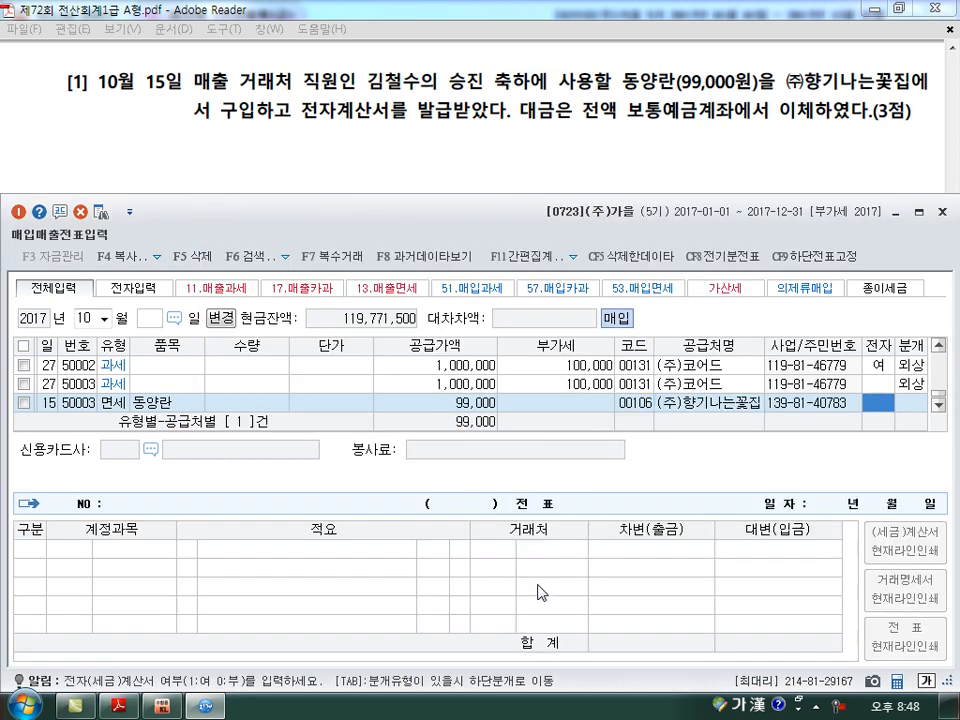
# Step: Mark the 동양란 line as electronic (여) and set its journal type to 3 (혼합)
pyautogui.write('1')
pyautogui.press('Return')
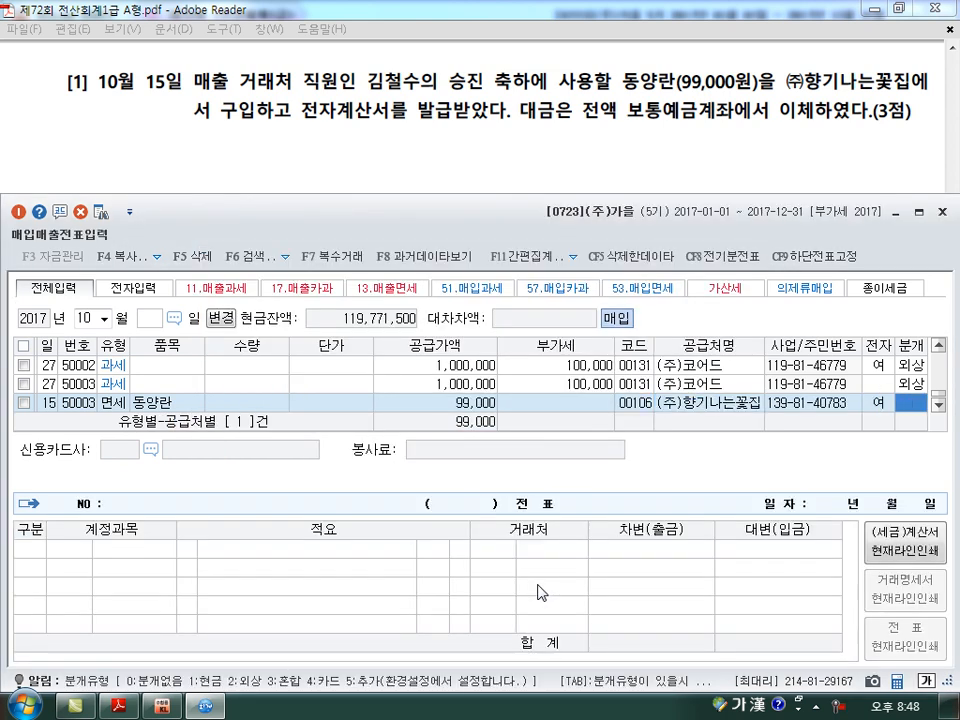
pyautogui.write('3')
pyautogui.press('Return')
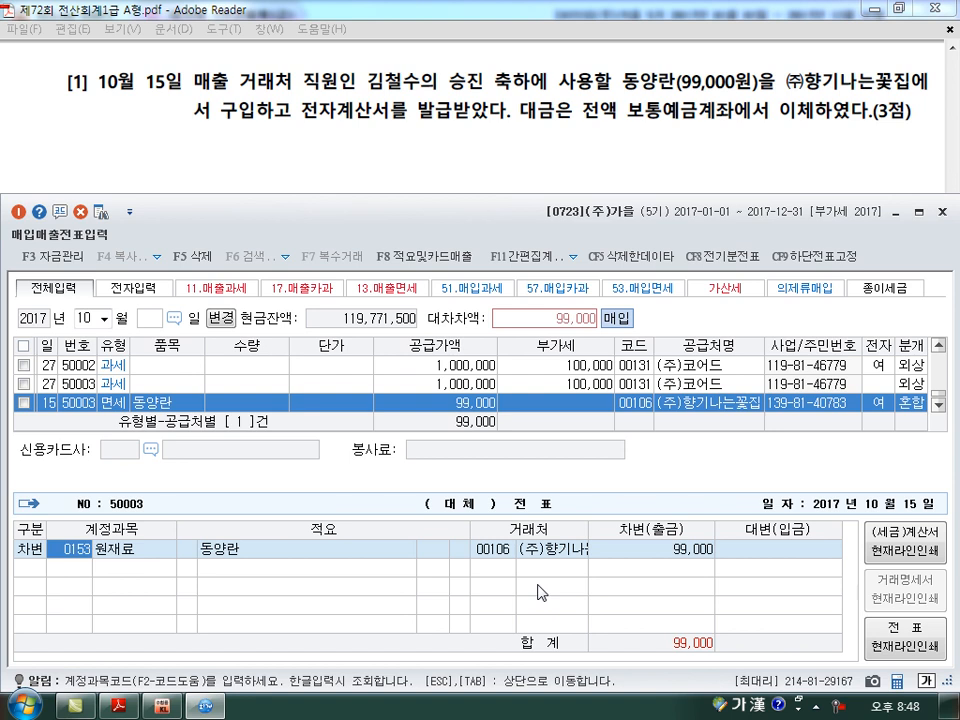
# Step: Set the debit account to 0813 접대비, credit 99,000 to 0103 보통예금 and finish the slip
pyautogui.write('0813')
pyautogui.press('Return')
pyautogui.press('Return')
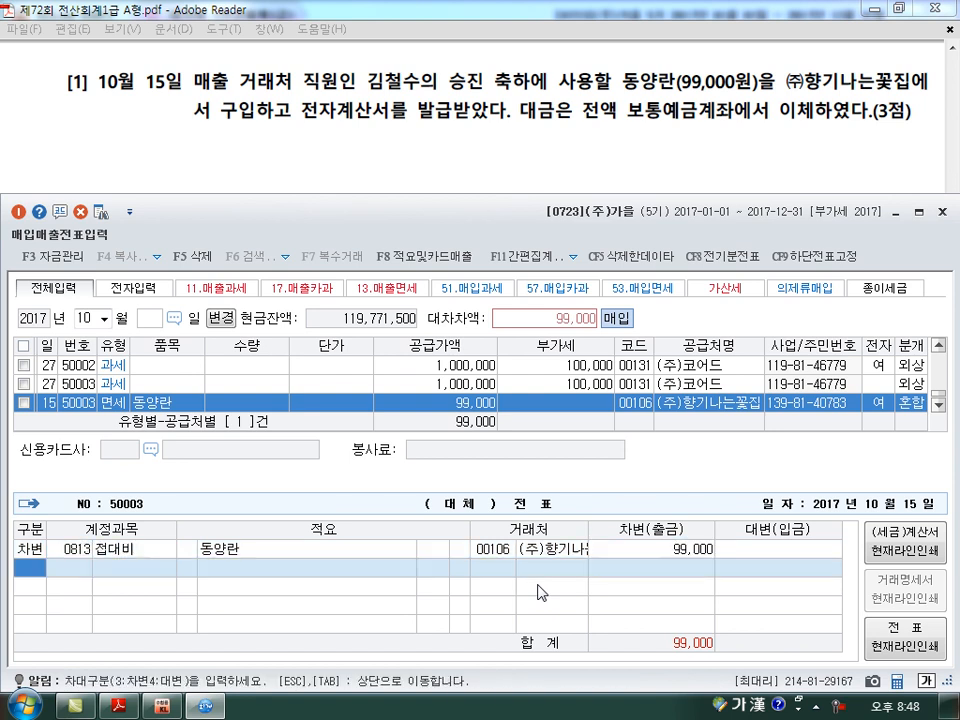
pyautogui.write('40103')
pyautogui.press('Return')
pyautogui.press('Return')
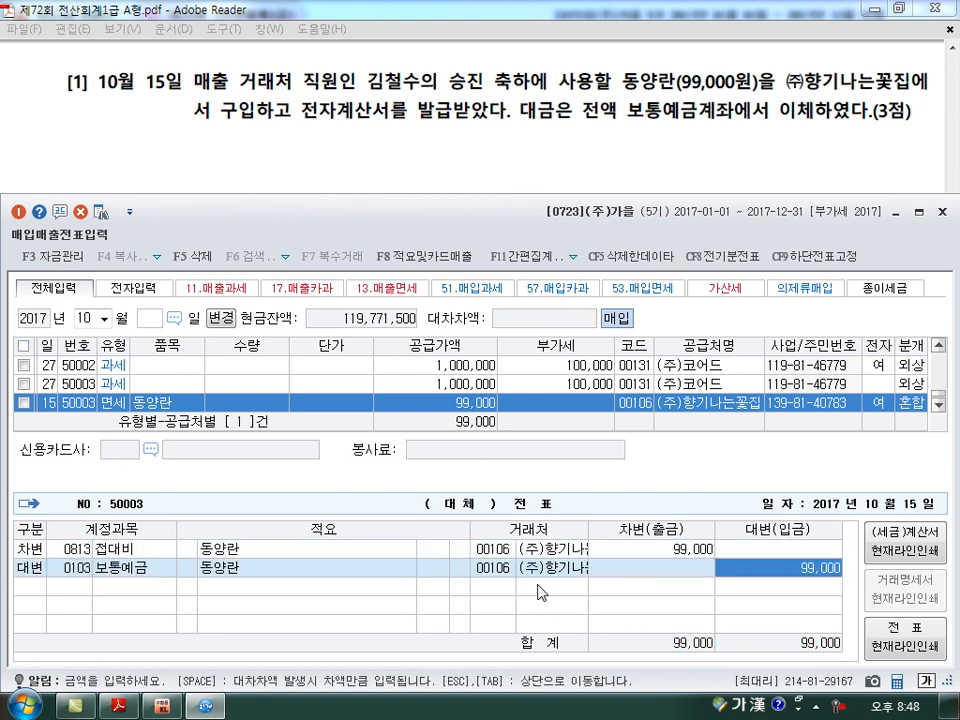
pyautogui.press('Return')
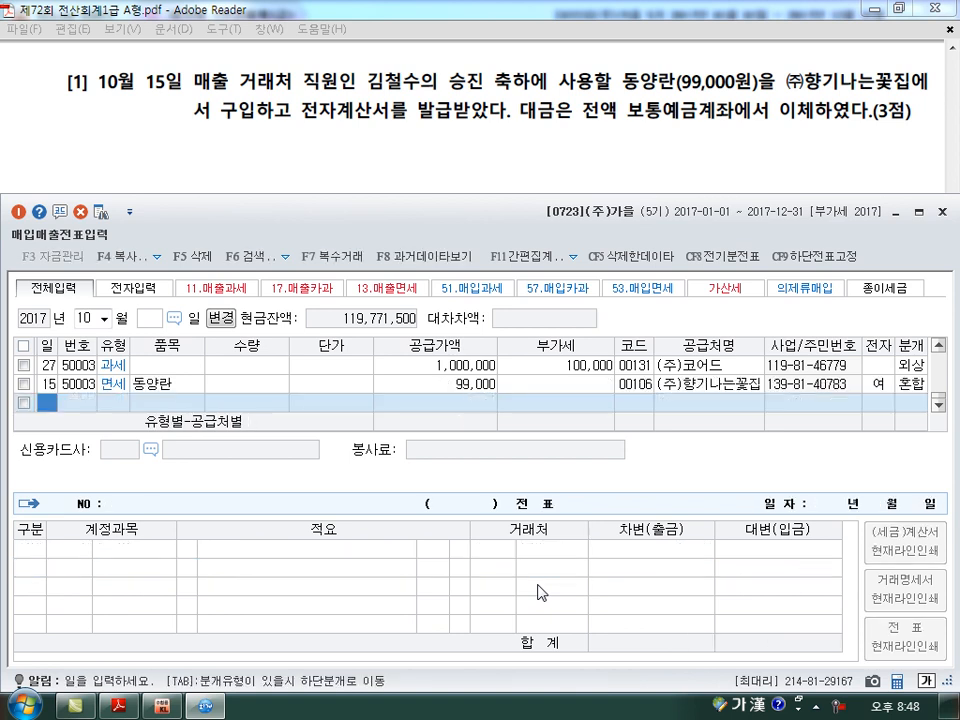
# Step: Bring up question 2 in the exam PDF and add an October line dated 30 with VAT type 52 (영세)
pyautogui.click(118, 384)
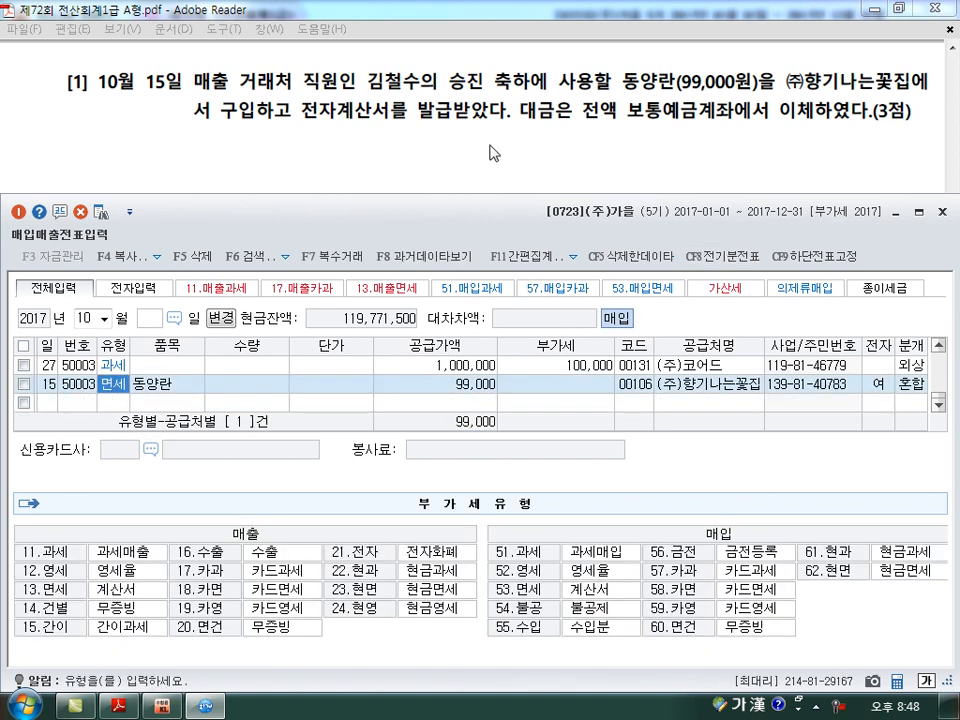
pyautogui.scroll(-3, 490, 152)
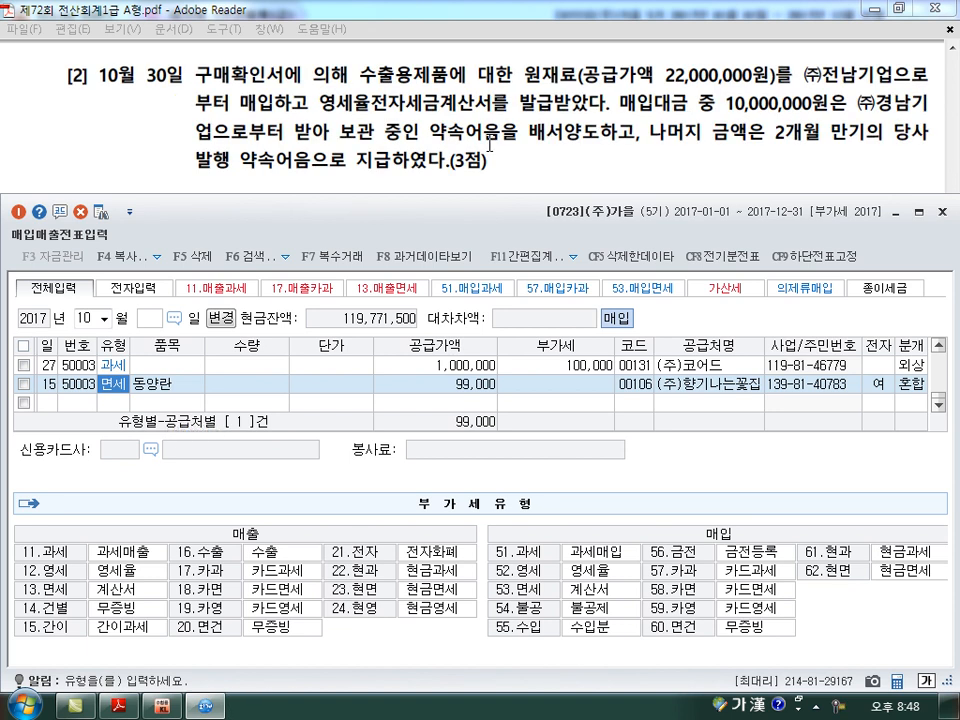
pyautogui.press('Return')
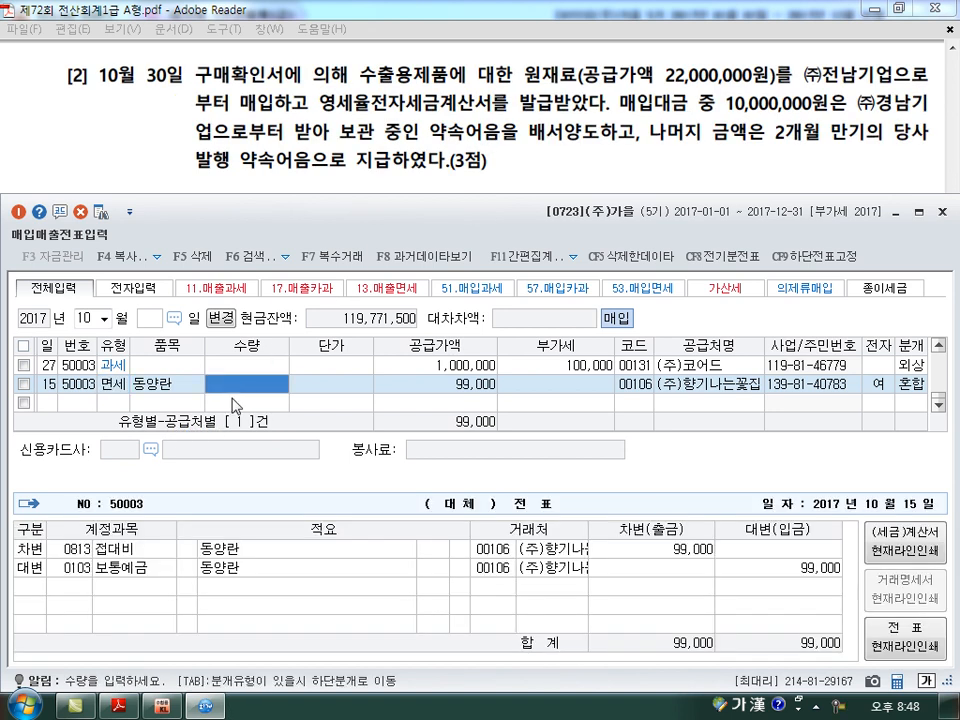
pyautogui.click(236, 403)
pyautogui.write('30')
pyautogui.press('Return')
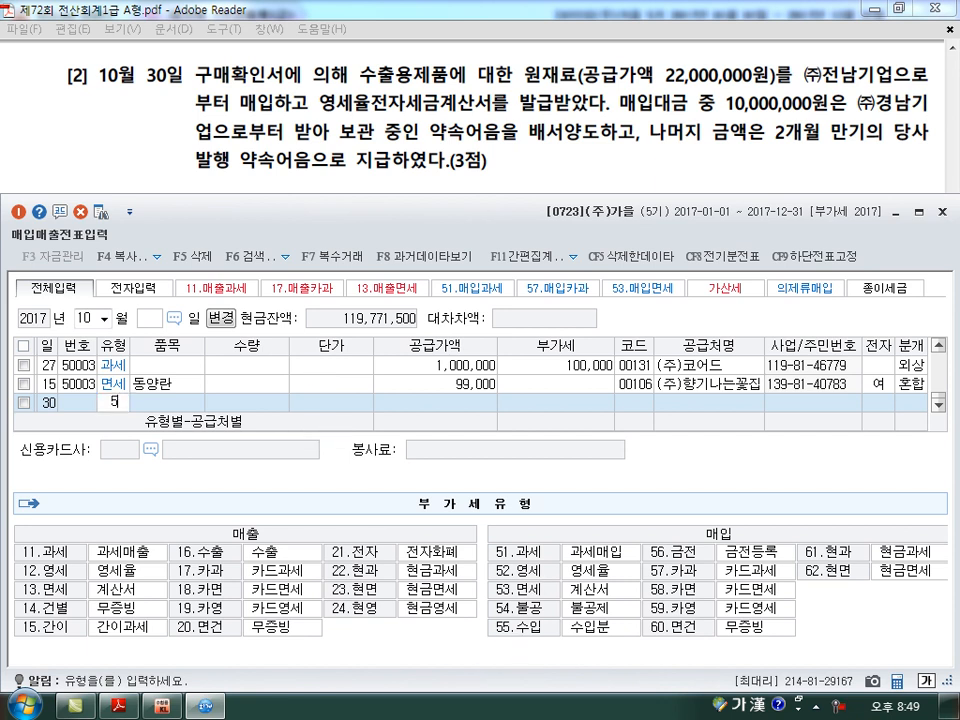
pyautogui.write('52')
pyautogui.press('Return')
# Step: Enter 원재료 as the item and 22,000,000 as the supply amount on the 30 October line
pyautogui.write('원재료')
pyautogui.press('Return')
pyautogui.press('Return')
pyautogui.press('Return')
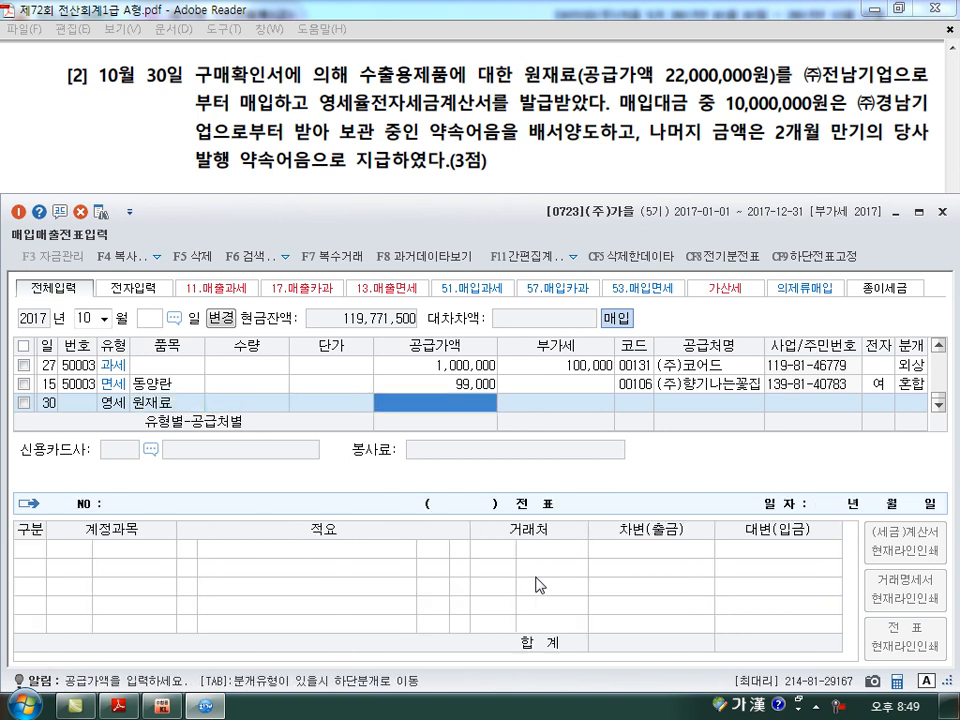
pyautogui.write('22000000')
pyautogui.press('Return')
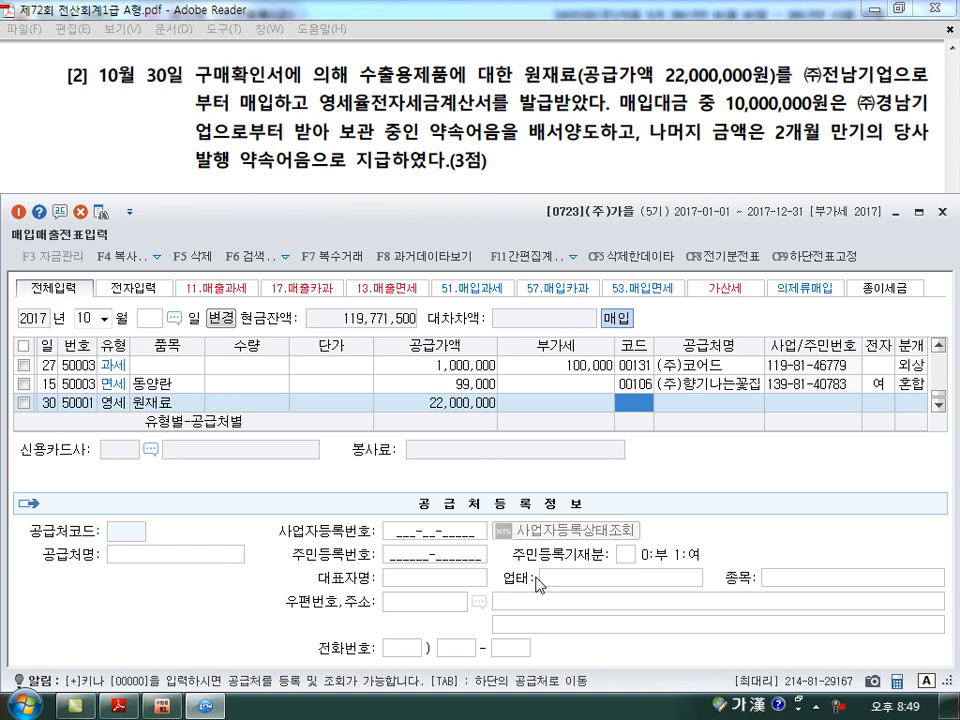
# Step: Assign supplier (주)전남기업 to the 원재료 line, mark it electronic (여) and set the journal type to 3 (혼합)
pyautogui.write('전남')
pyautogui.press('Return')
pyautogui.press('Return')
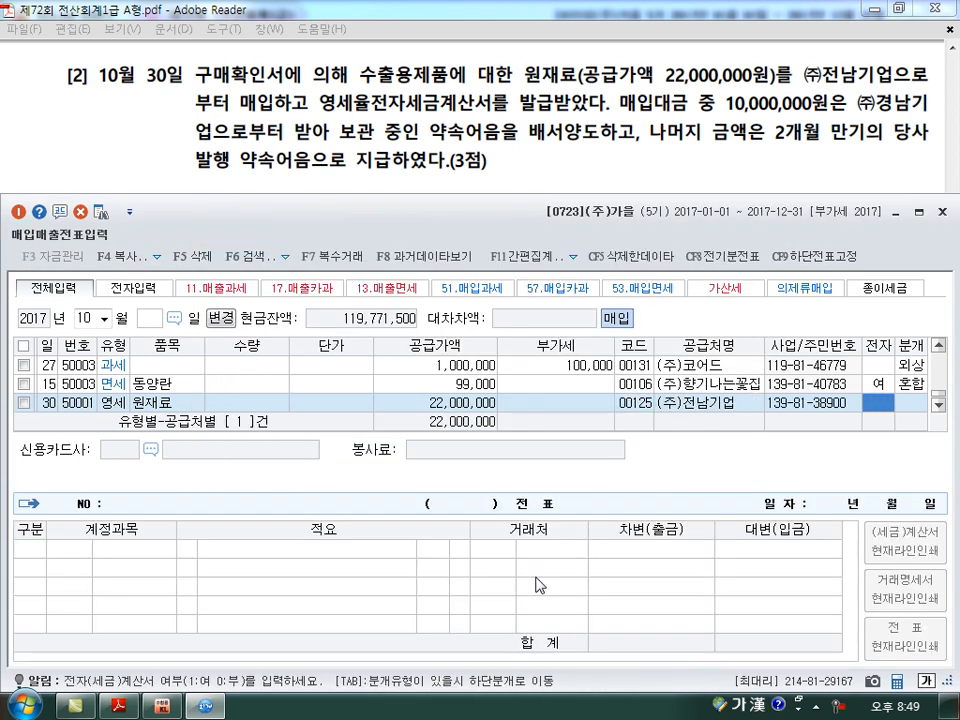
pyautogui.write('1')
pyautogui.press('Return')
pyautogui.write('3')
pyautogui.press('Return')
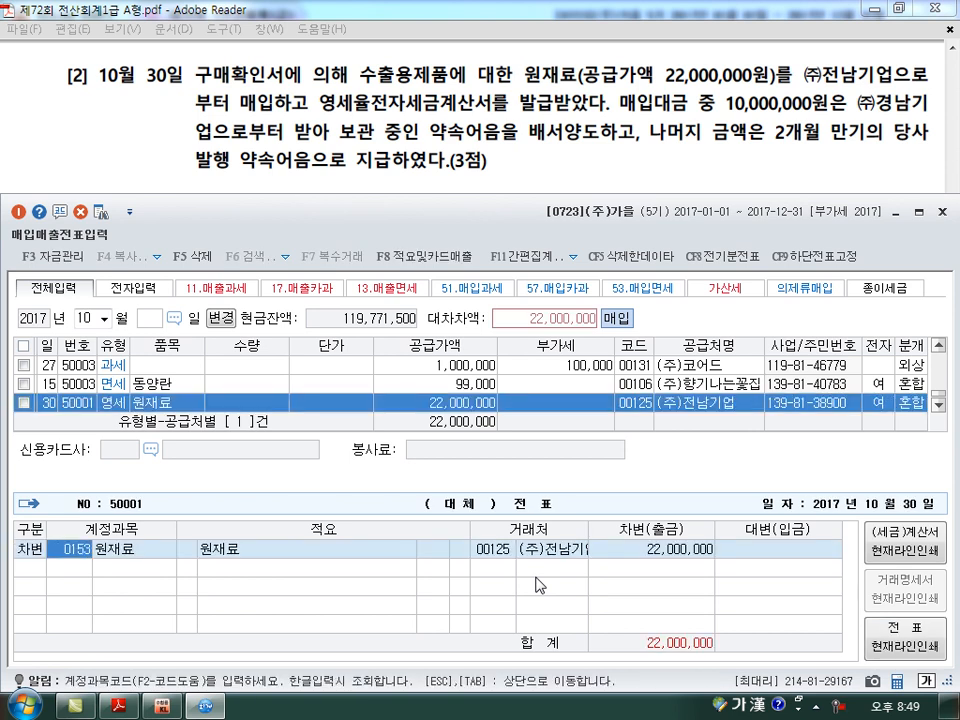
# Step: Accept the 0153 원재료 debit and add a credit line of 10,000,000 to account 0110 받을어음
pyautogui.press('Return')
pyautogui.press('Return')
pyautogui.press('Return')
pyautogui.press('Return')
pyautogui.write('4')
pyautogui.press('Return')
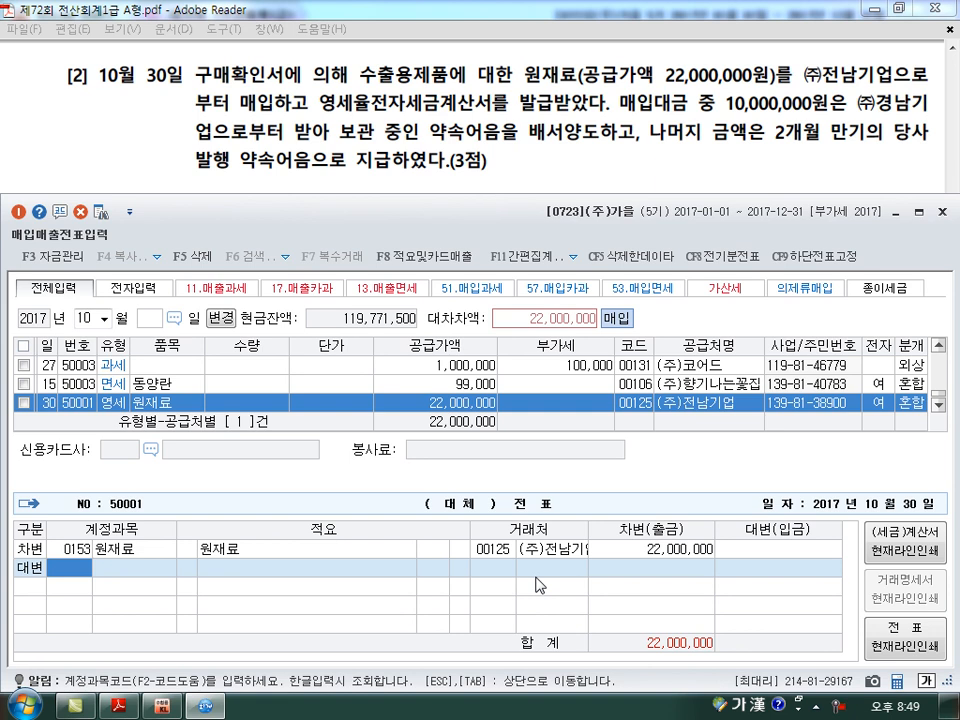
pyautogui.write('110')
pyautogui.press('Return')
pyautogui.press('Return')
pyautogui.press('Return')
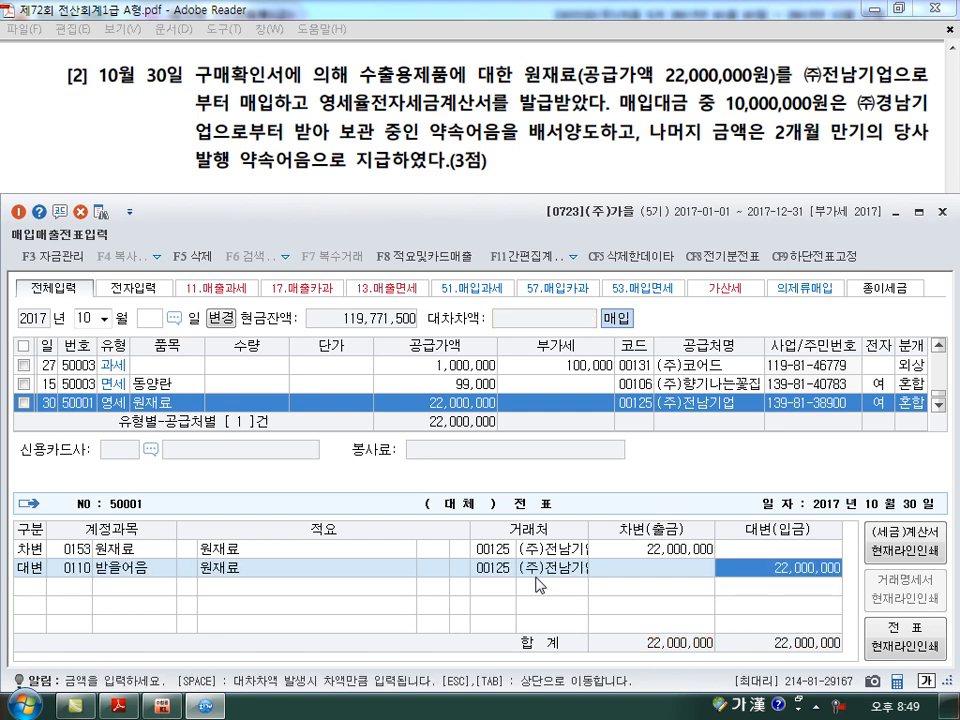
pyautogui.write('10000000')
pyautogui.press('Return')
# Step: Change the counterparty of the 받을어음 credit line to (주)경남기업
pyautogui.press('Return')
pyautogui.write('경남')
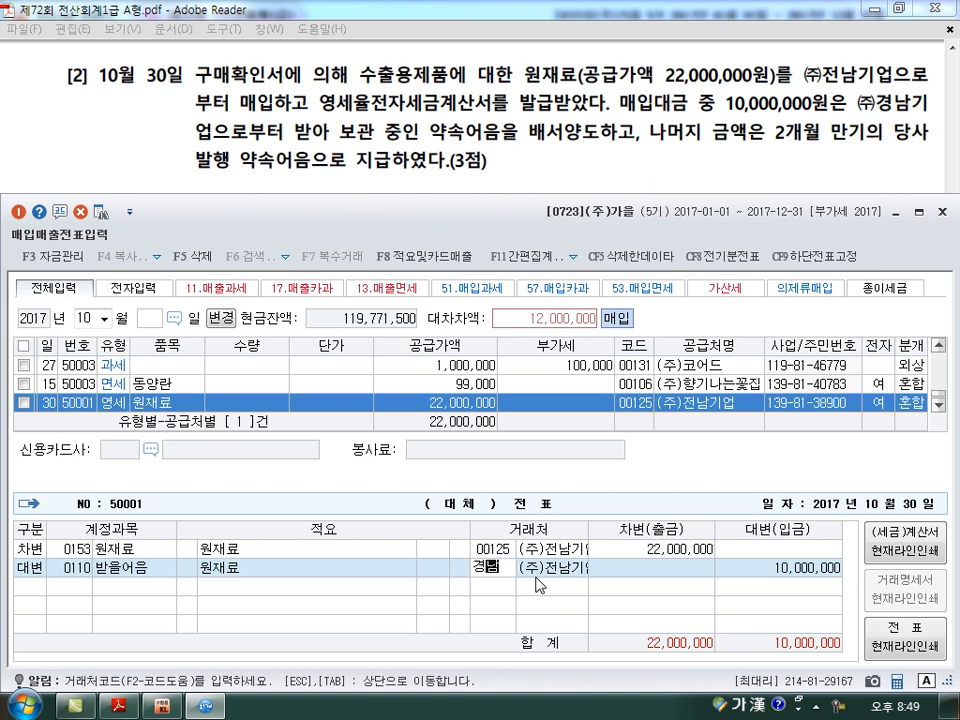
pyautogui.press('Return')
pyautogui.press('Return')
pyautogui.press('Return')
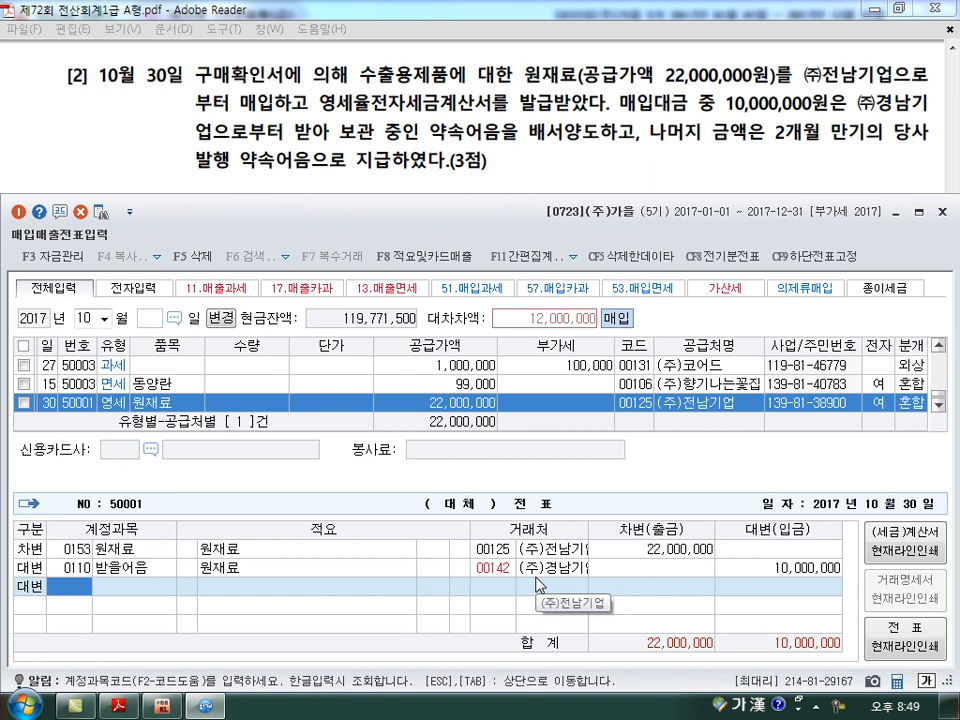
# Step: Credit the remaining 12,000,000 to account 0252 지급어음 with (주)전남기업 and finish the slip
pyautogui.write('252')
pyautogui.press('Return')
pyautogui.press('Return')
pyautogui.press('Return')
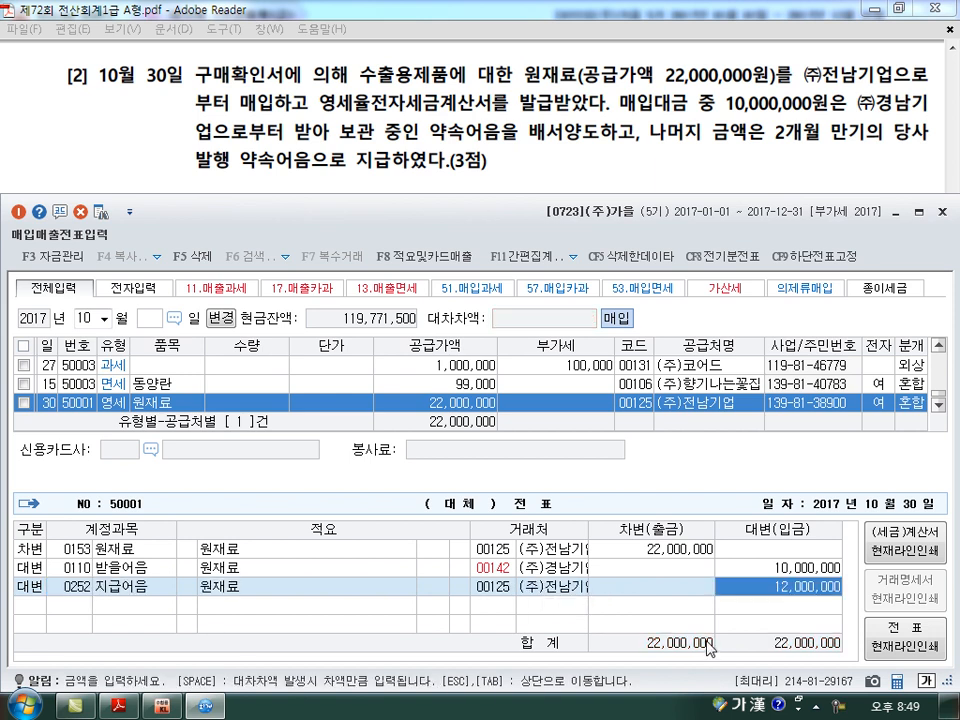
pyautogui.press('Return')
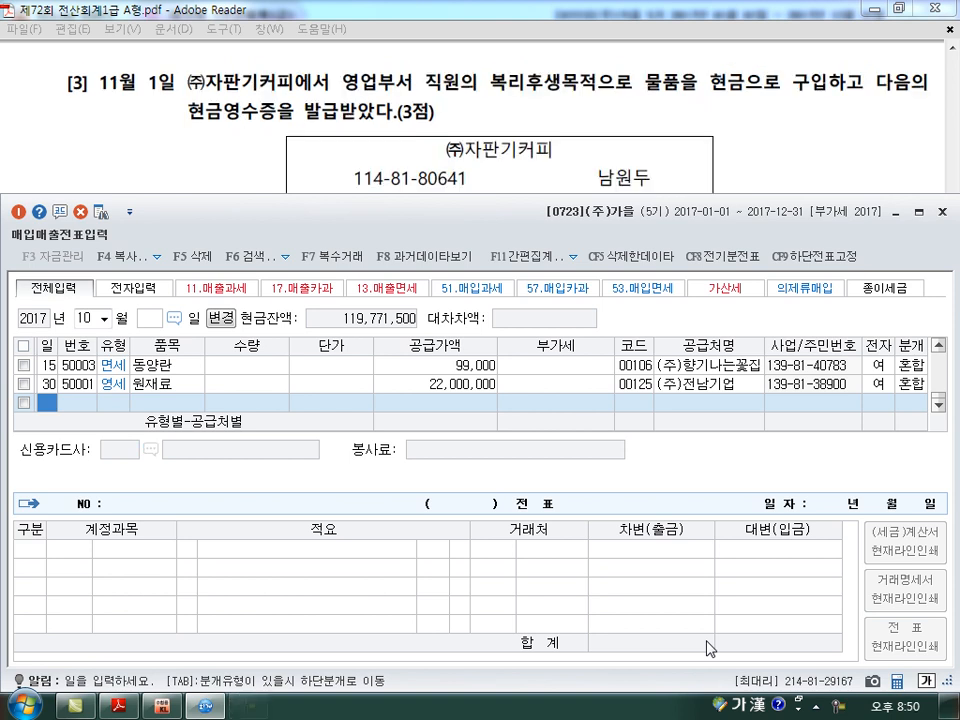
# Step: Switch the slip month to November without viewing suspected duplicates, and open the question 3 receipt in Adobe Reader
pyautogui.click(88, 319)
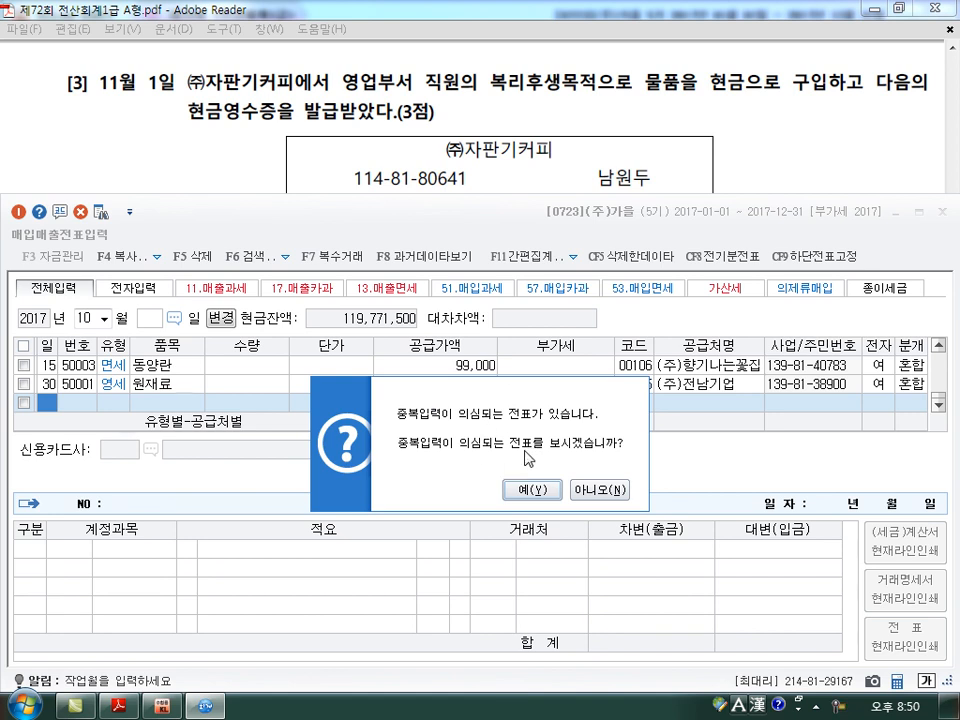
pyautogui.click(601, 490)
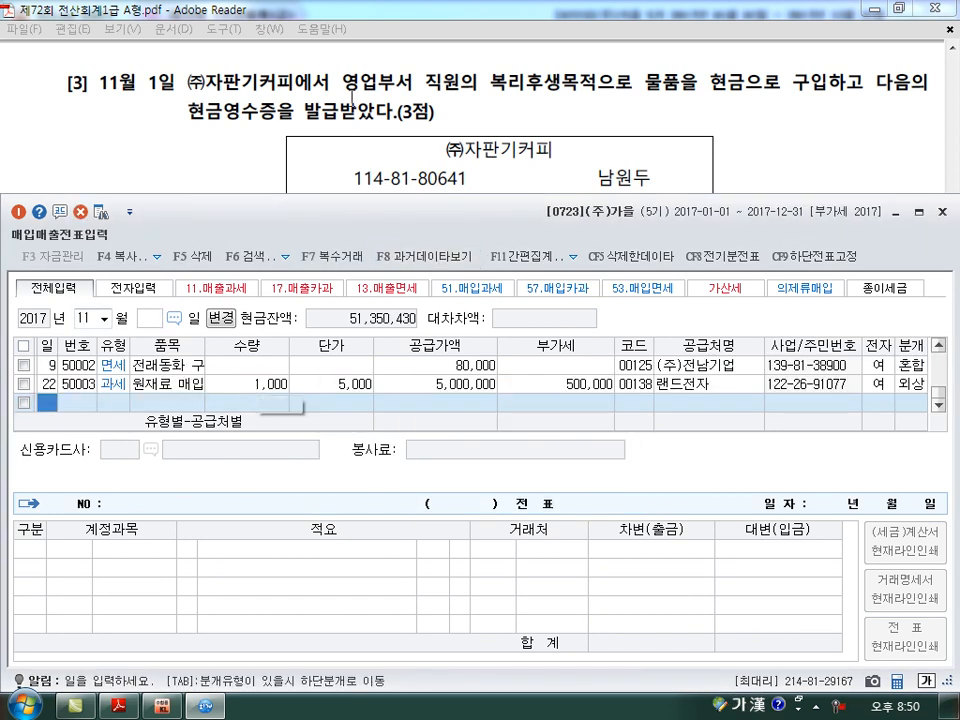
pyautogui.hotkey('alt', 'Tab')
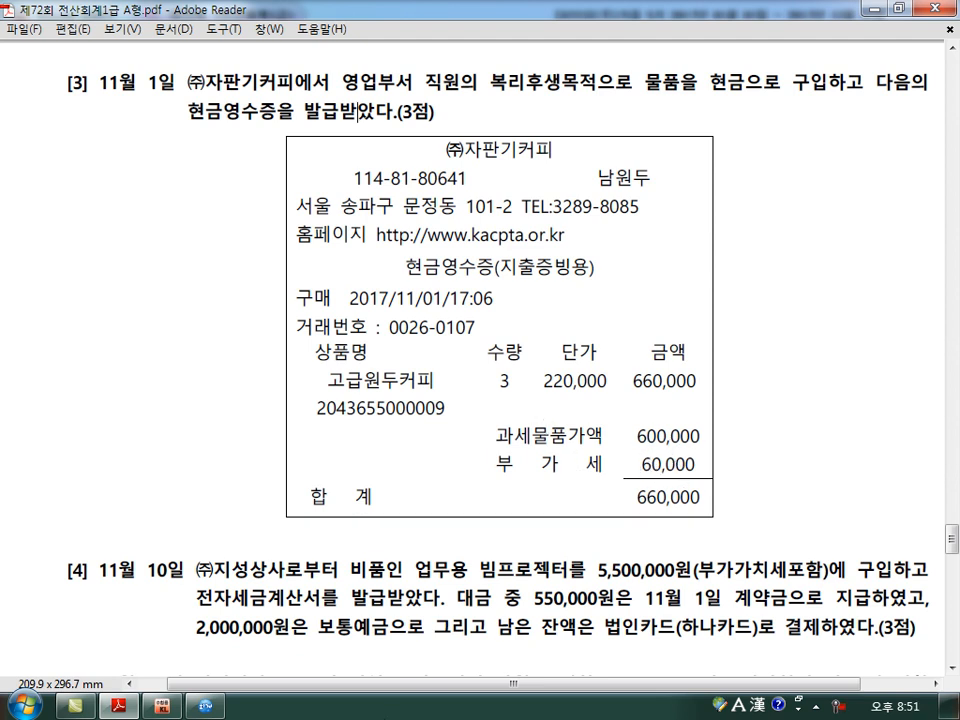
# Step: Return to the 매입매출전표입력 window and add a November line dated 1 with VAT type 61 (현과)
pyautogui.click(210, 706)
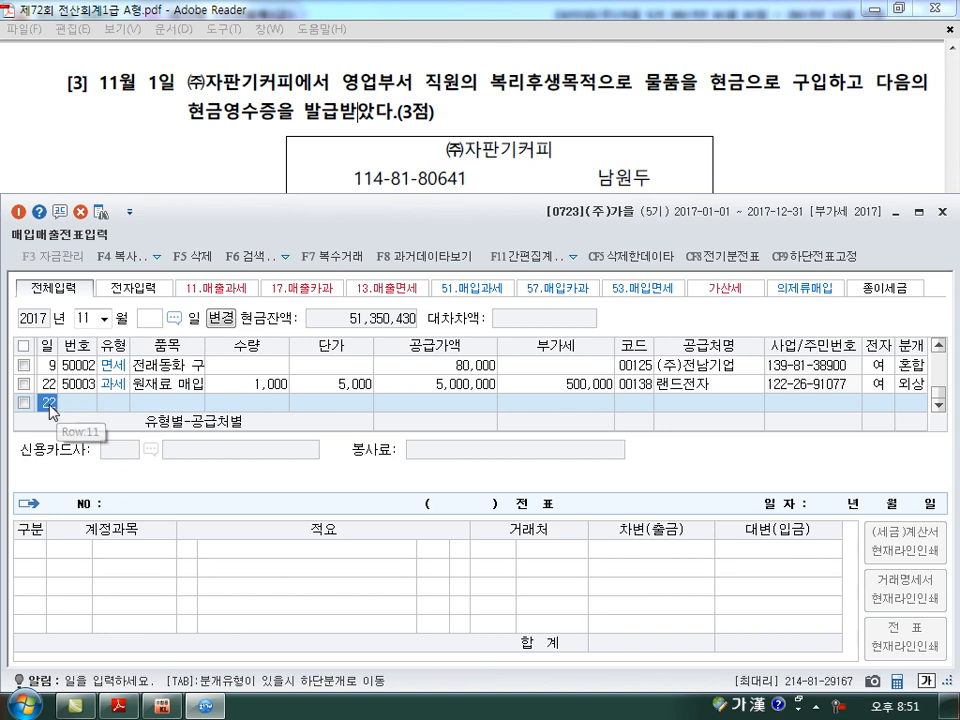
pyautogui.write('1')
pyautogui.press('Return')
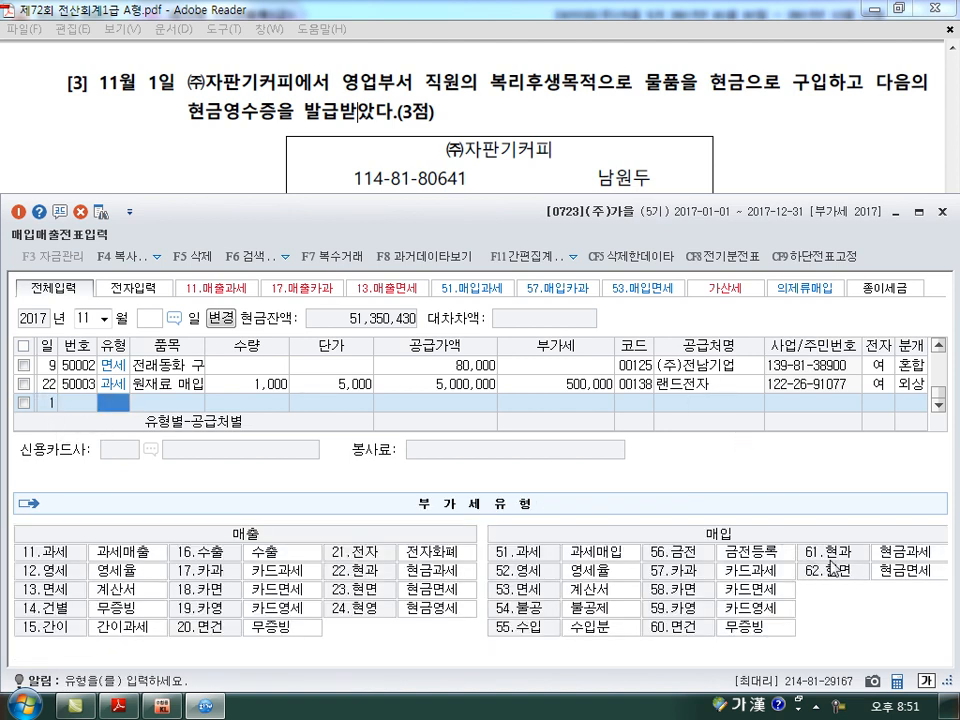
pyautogui.write('61')
pyautogui.press('Return')
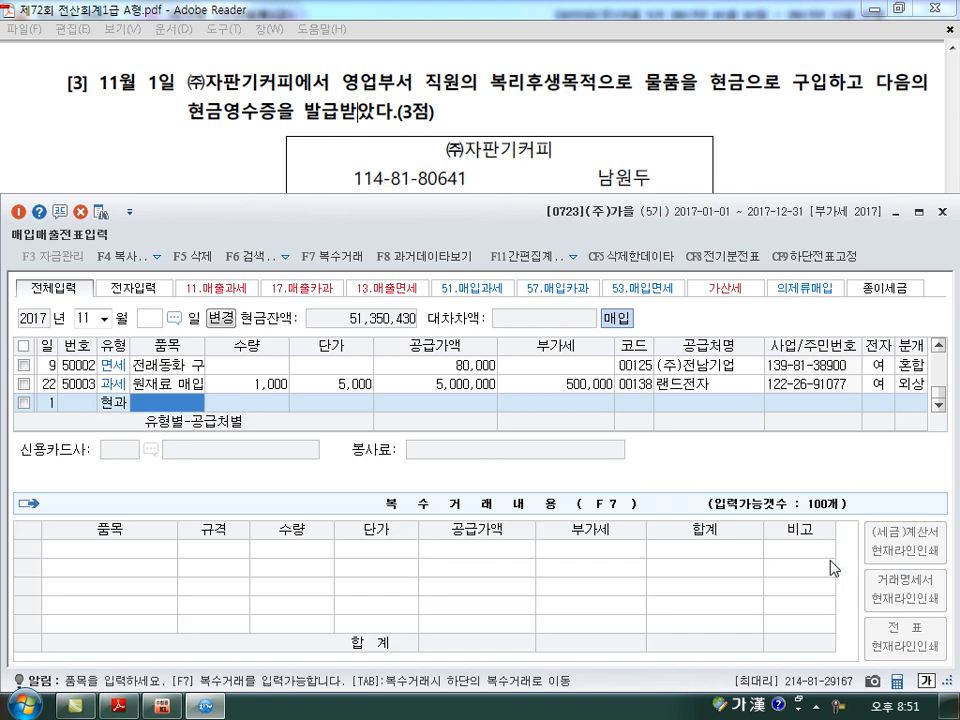
pyautogui.write('3')
pyautogui.press('Return')
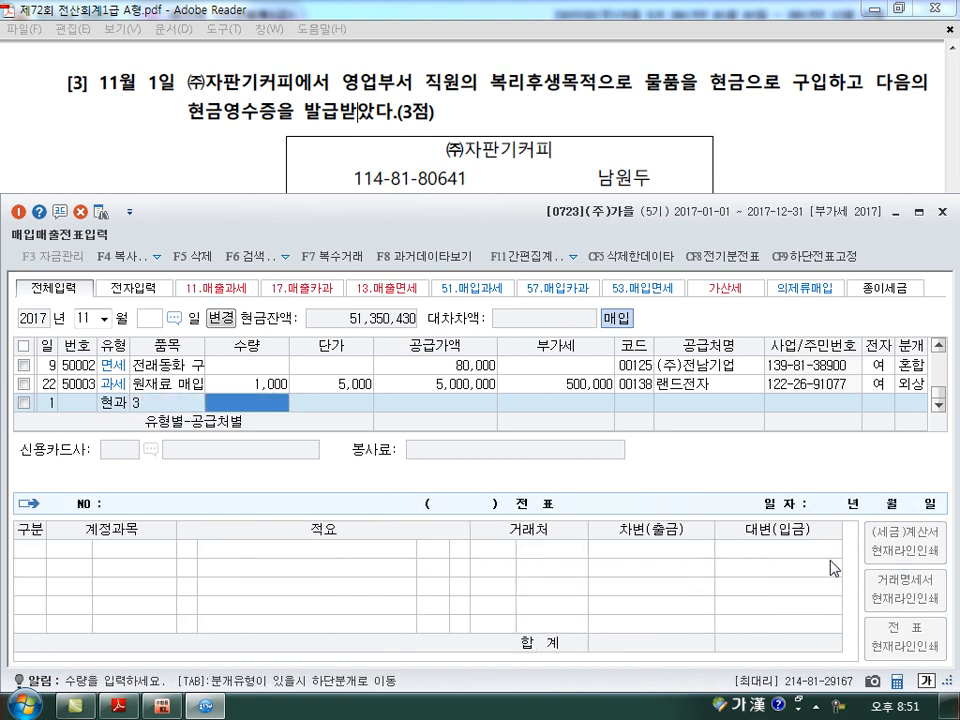
pyautogui.write('220,000')
pyautogui.press('Return')
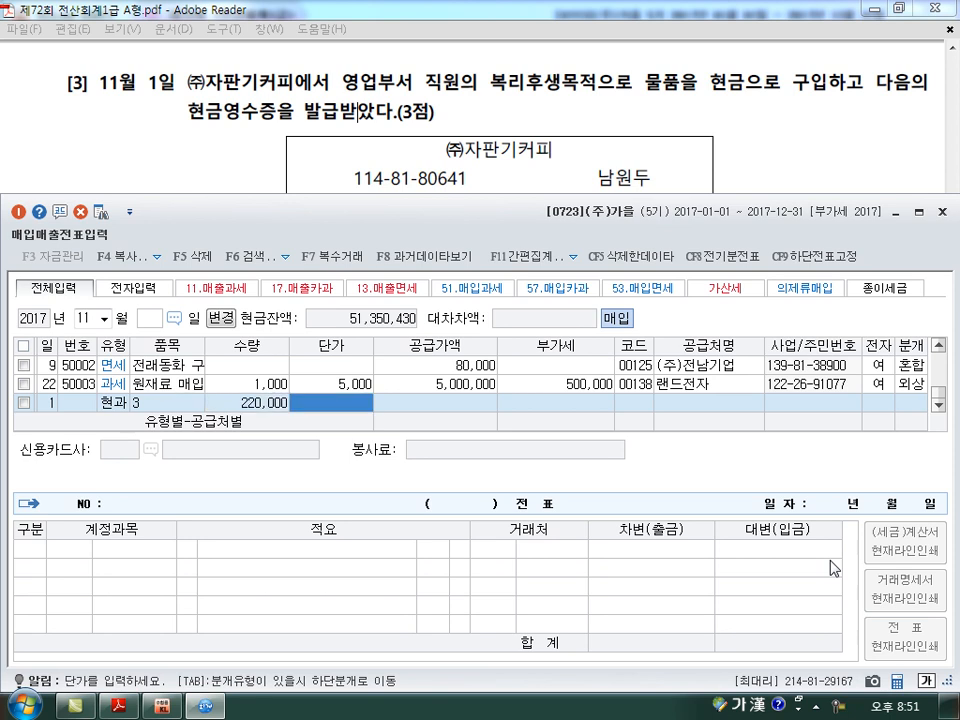
pyautogui.press('Left')
pyautogui.press('Left')
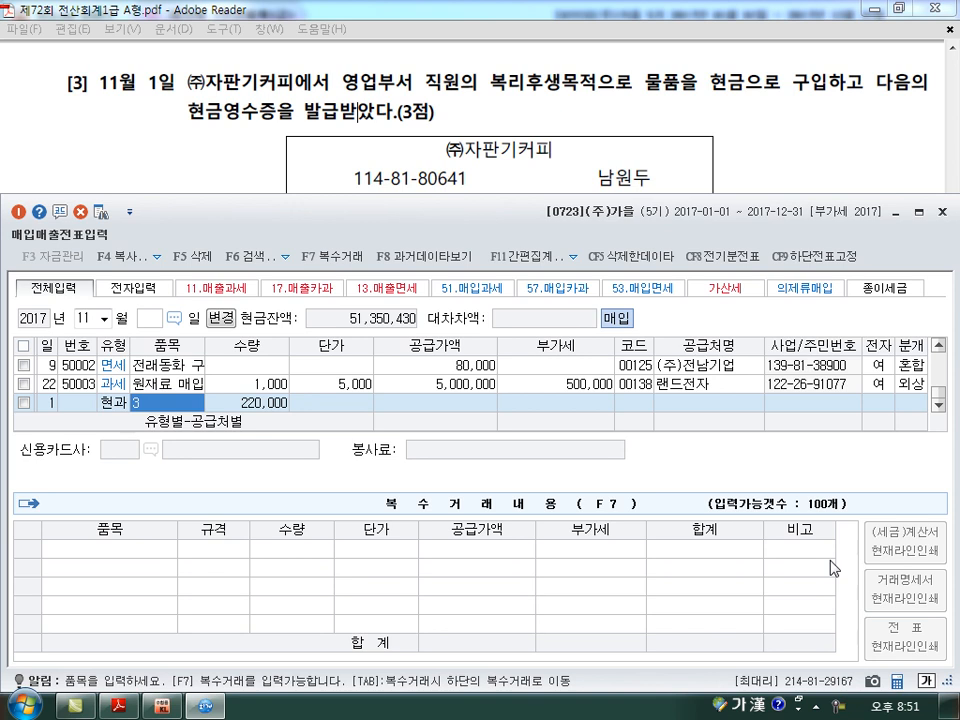
# Step: Enter the item 고급원두커피 with quantity 3 and unit price 220,000 on the November 1 line
pyautogui.write('고급원두커피')
pyautogui.press('Return')
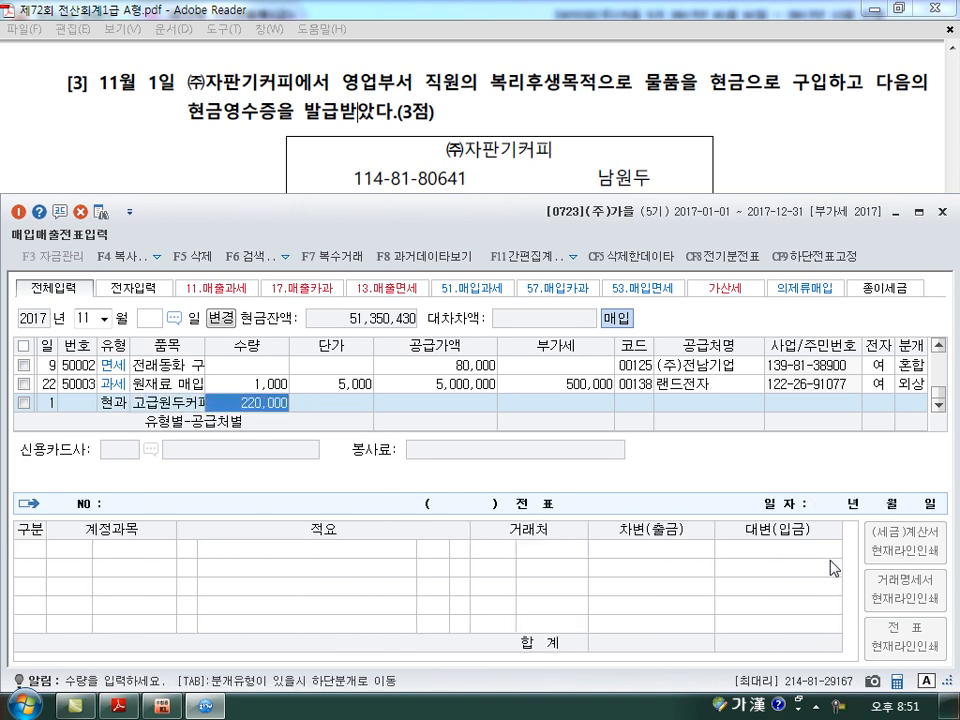
pyautogui.write('3')
pyautogui.press('Return')
pyautogui.write('2200000')
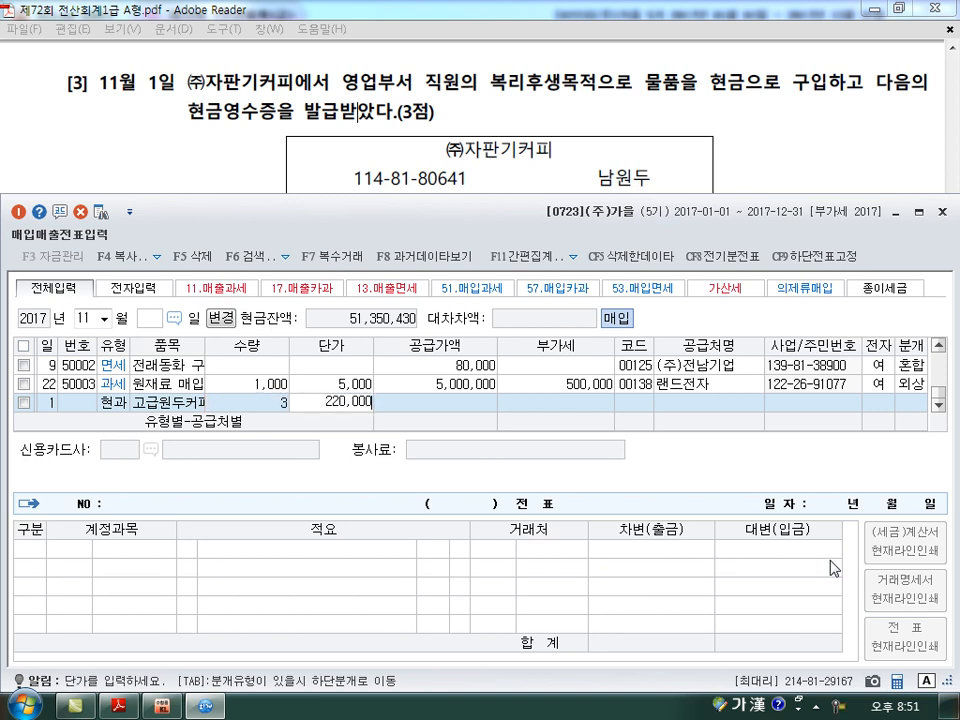
pyautogui.press('Return')
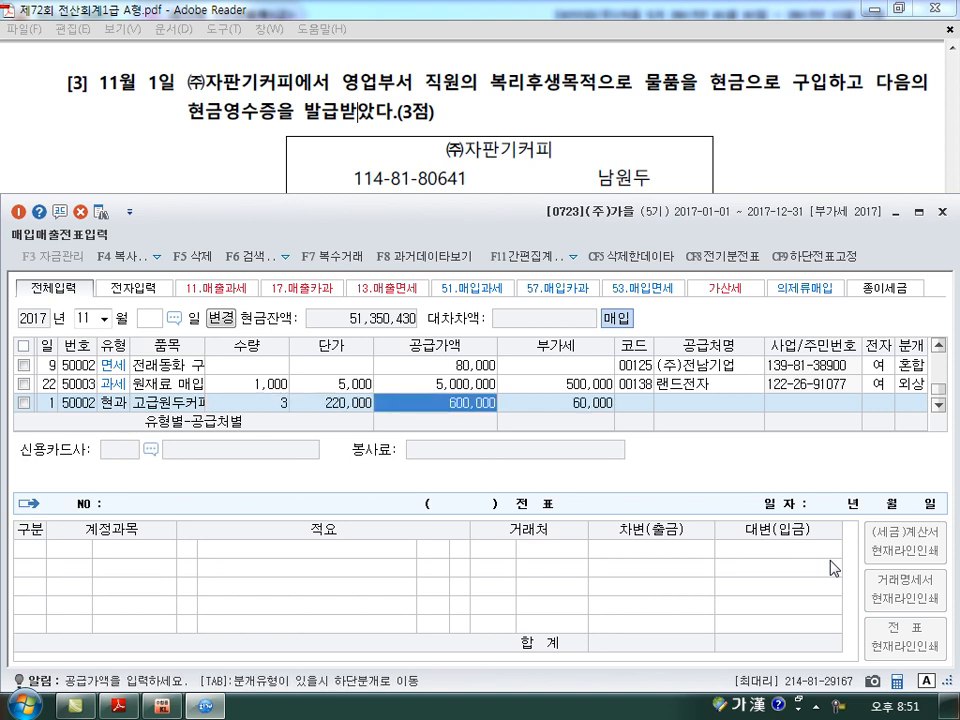
pyautogui.press('Return')
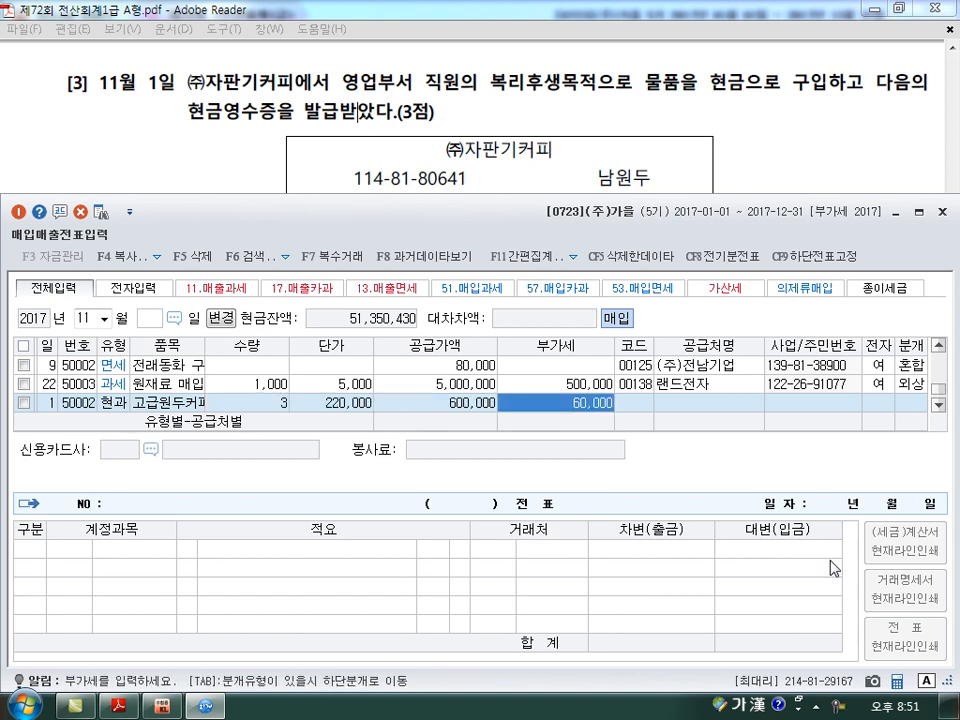
pyautogui.press('Return')
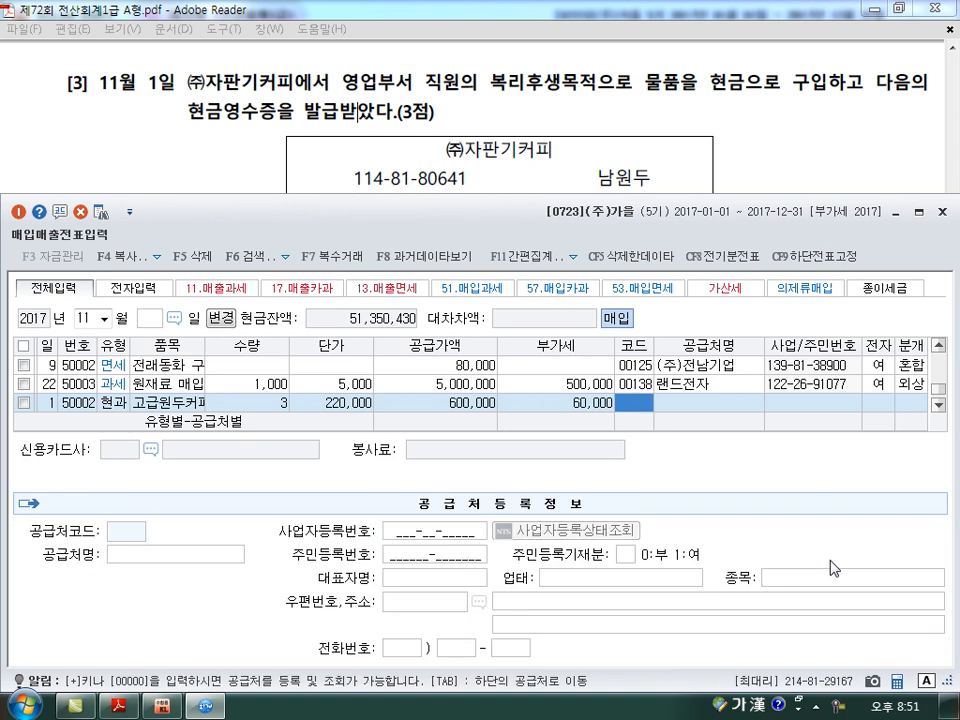
# Step: Look up 자판 and set (주)자판기커피 as the supplier of the coffee purchase
pyautogui.write('자판')
pyautogui.press('Return')
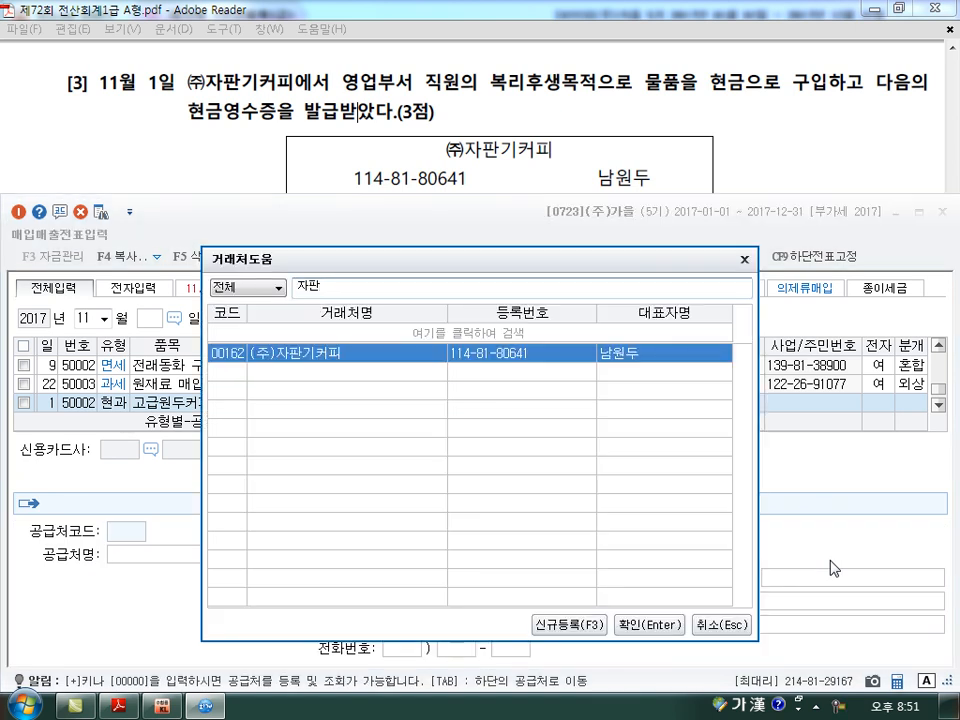
pyautogui.press('Return')
pyautogui.press('Return')
pyautogui.press('Return')
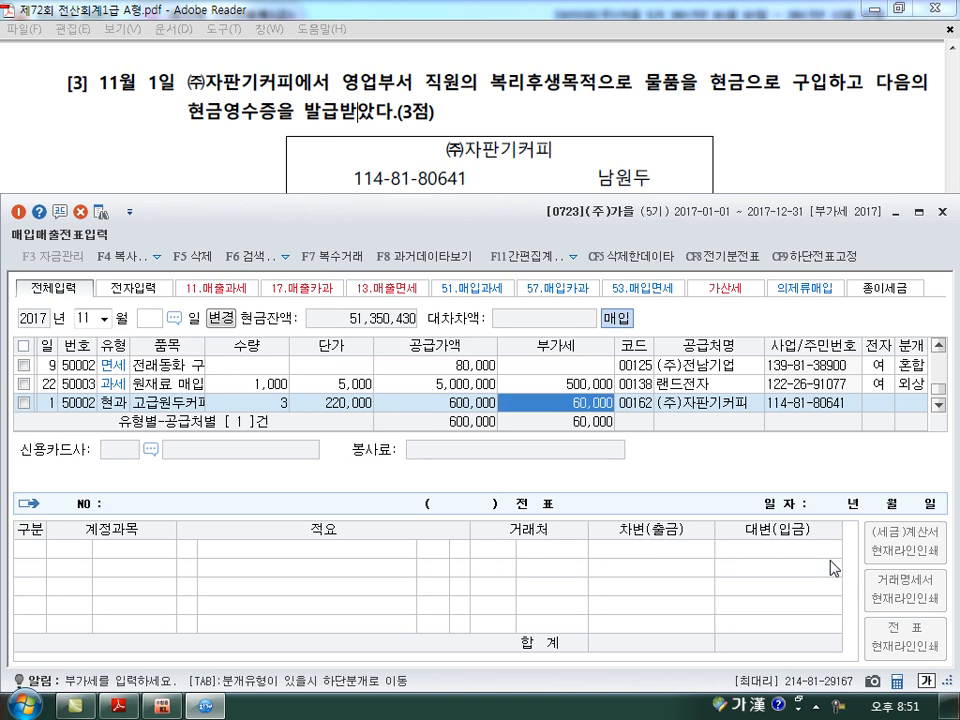
pyautogui.press('Return')
pyautogui.press('Return')
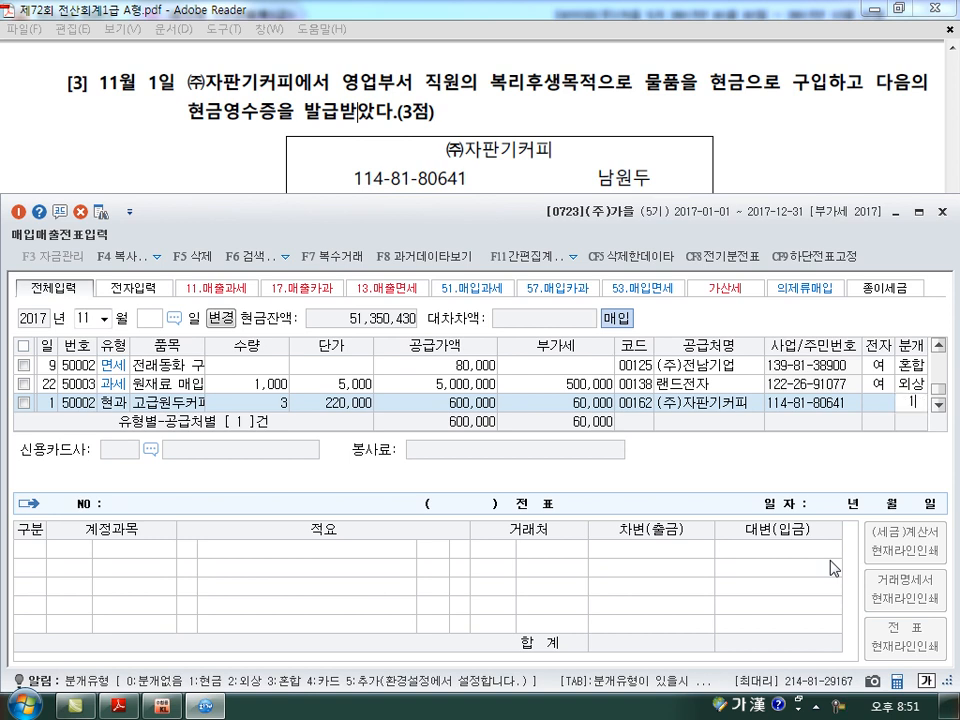
# Step: Journalize the coffee purchase as cash (현금) with debit account 0811 복리후생비 and finish the slip
pyautogui.write('1')
pyautogui.press('Return')
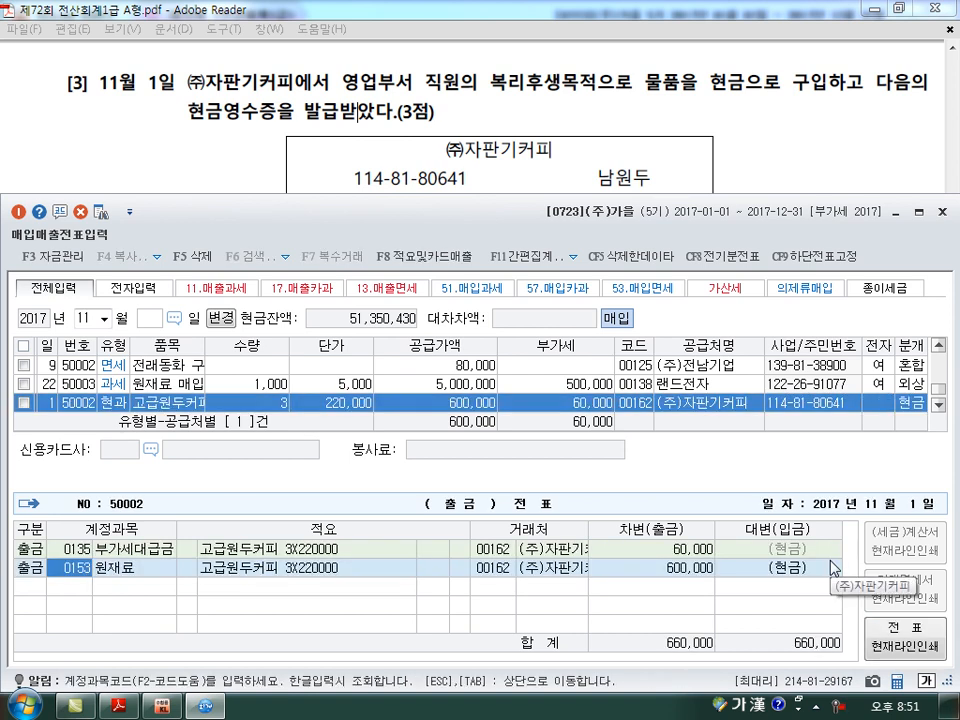
pyautogui.write('0811')
pyautogui.press('Return')
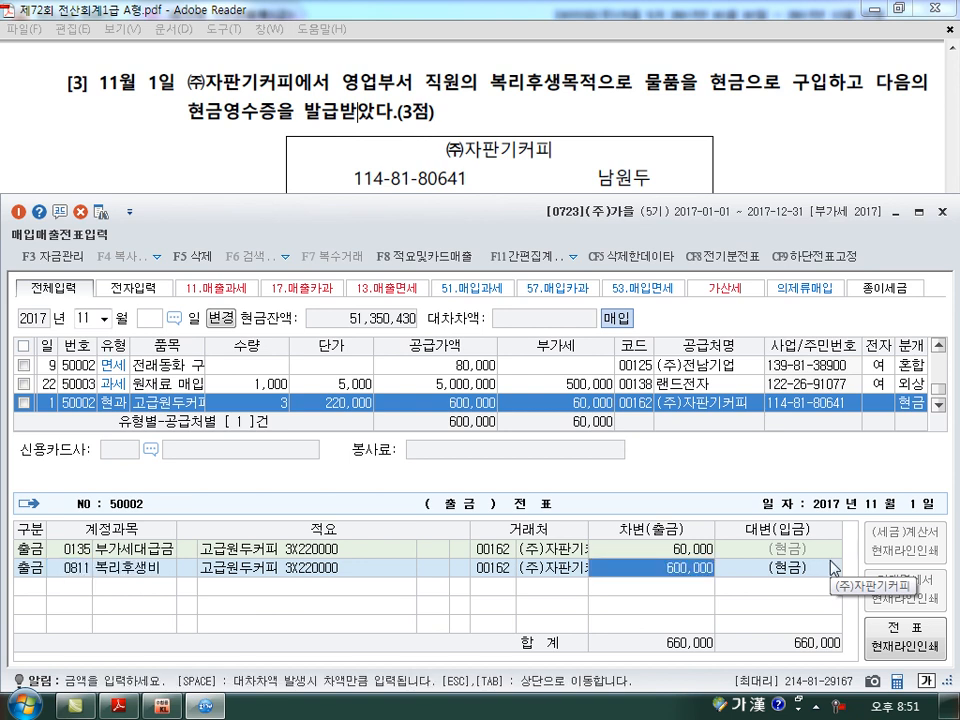
pyautogui.press('Return')
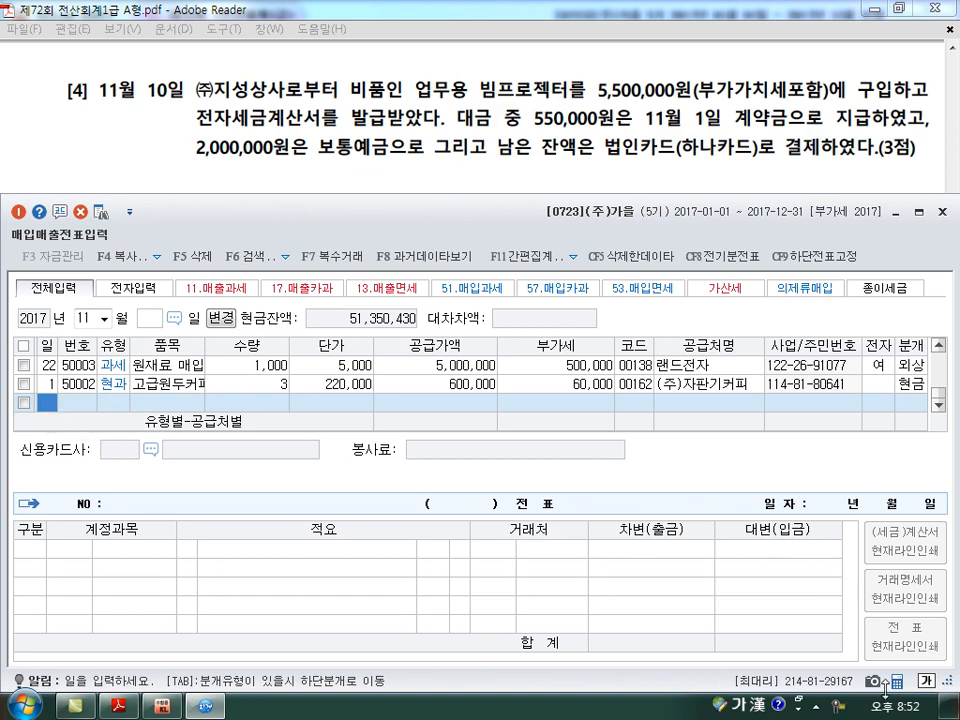
# Step: Add a new November line dated 10 with VAT type 51 (과세)
pyautogui.write('10')
pyautogui.press('Return')
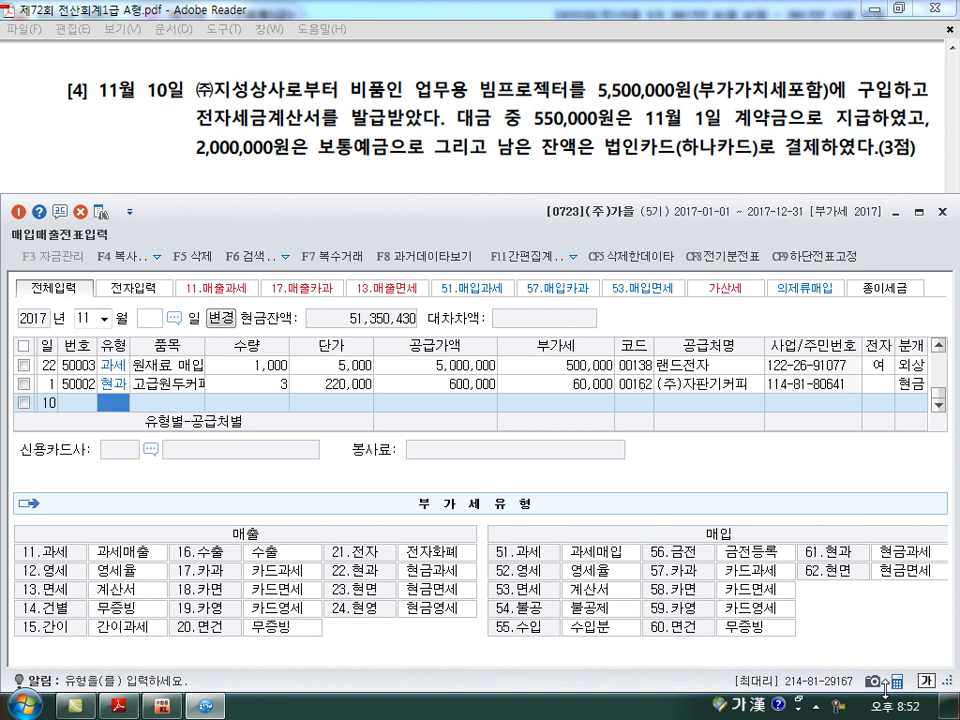
pyautogui.write('51')
pyautogui.press('Return')
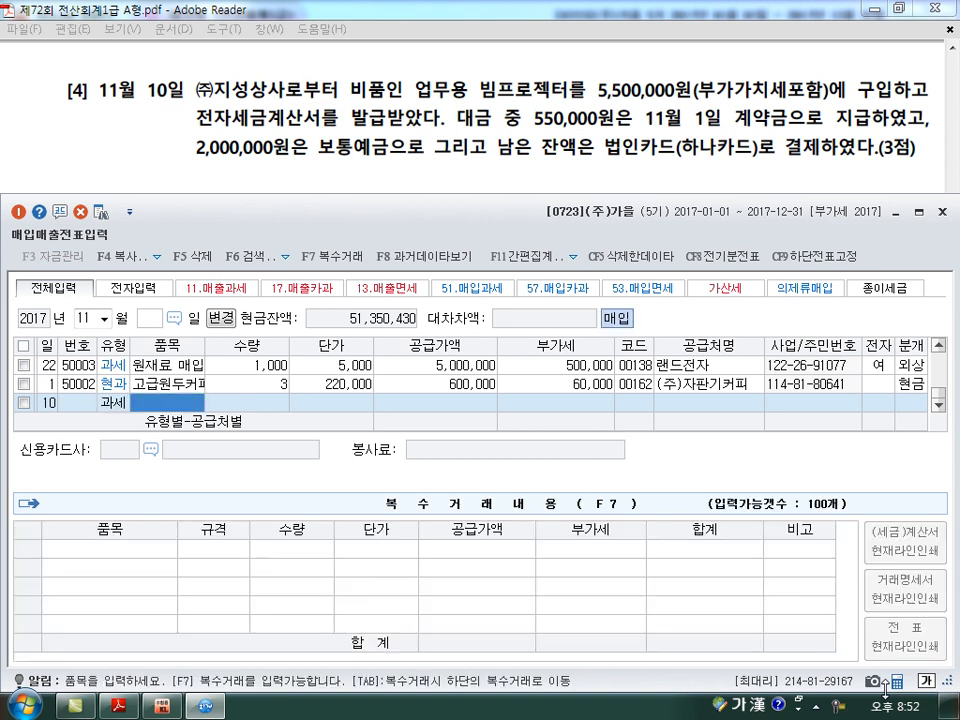
# Step: Enter the item 빔프로젝터 with a supply value of 5,000,000, leaving quantity and unit price blank
pyautogui.write('빔')
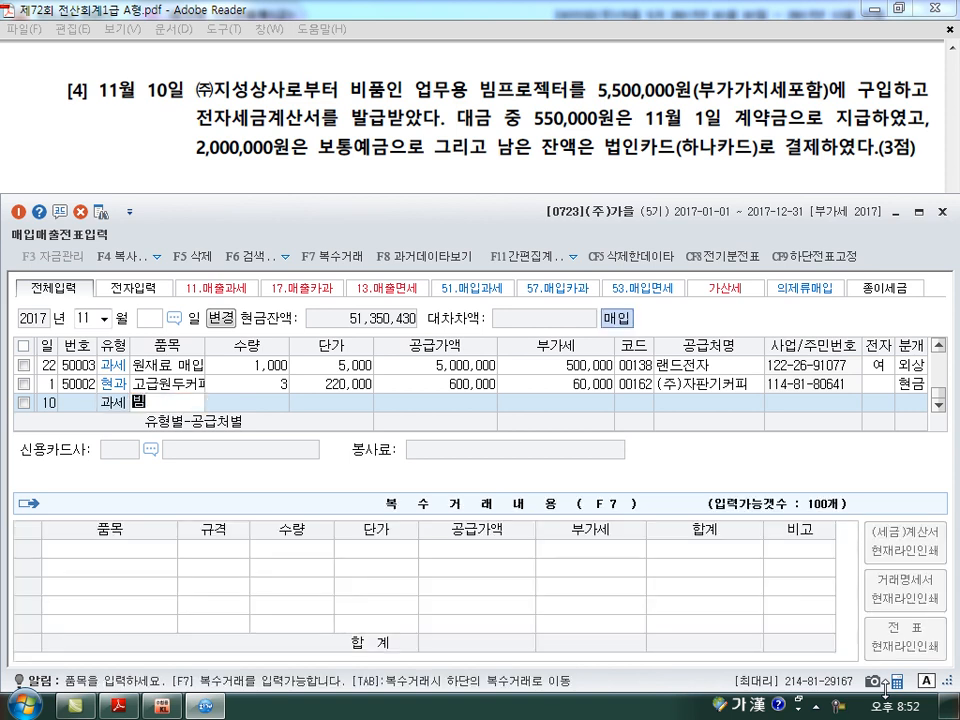
pyautogui.write('프로젝터')
pyautogui.press('Return')
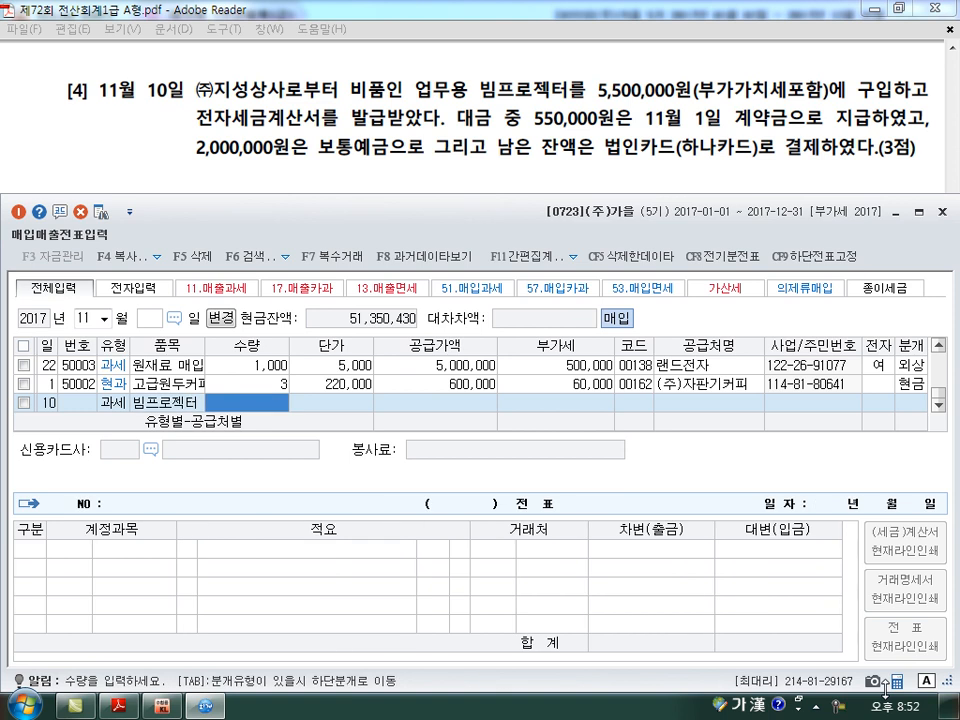
pyautogui.press('Return')
pyautogui.press('Return')
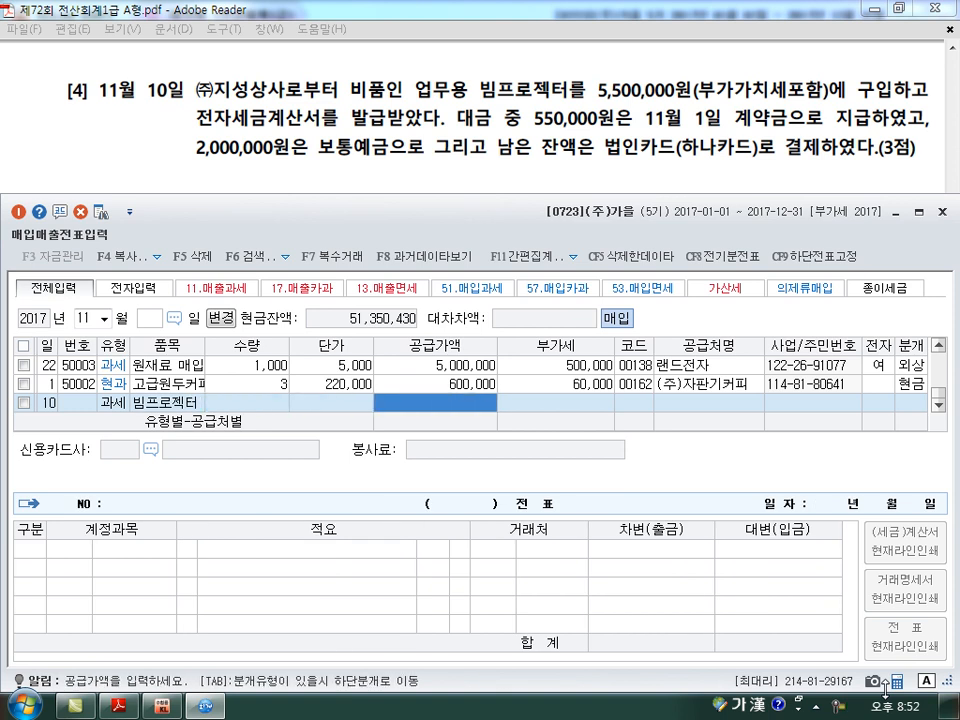
pyautogui.write('5000000')
pyautogui.press('Return')
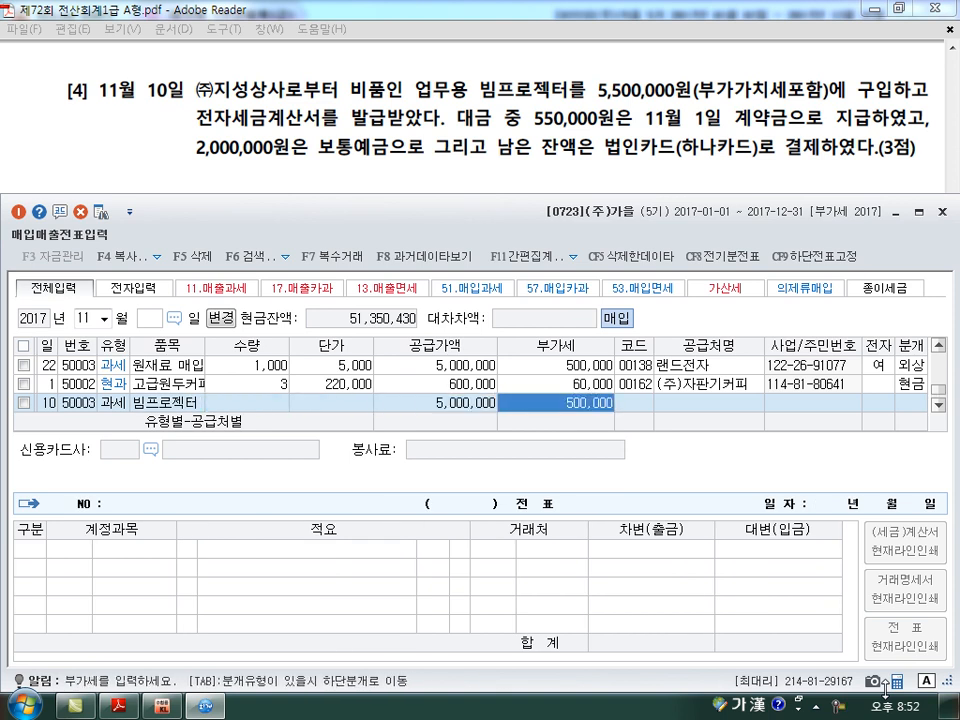
# Step: Set (주)지성상사 as the supplier and mark the tax invoice as electronic (여)
pyautogui.press('Return')
pyautogui.write('지성')
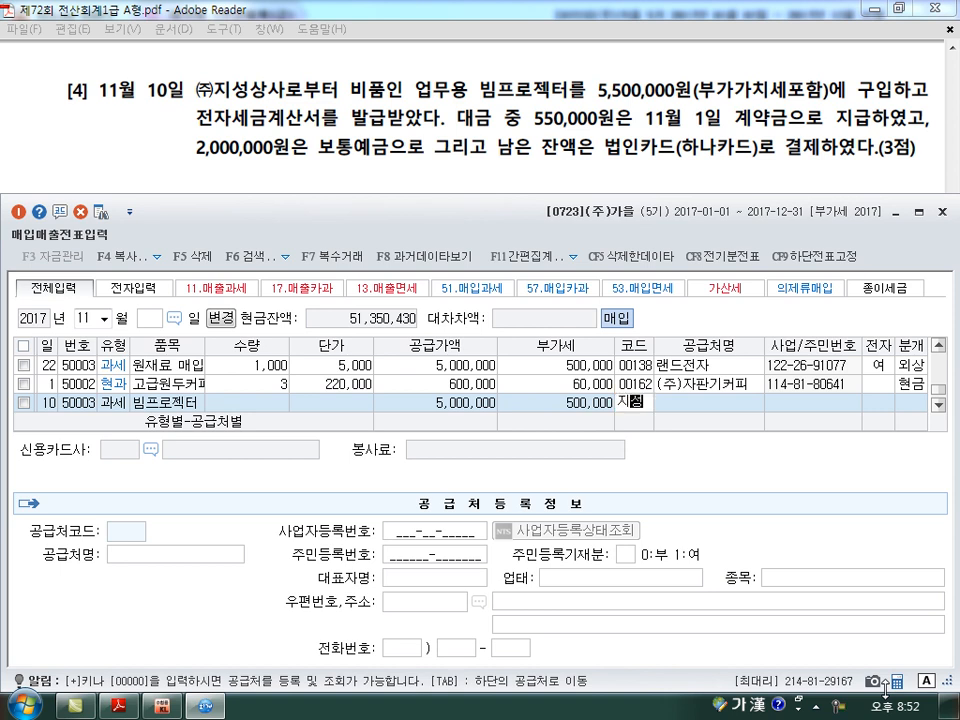
pyautogui.press('Return')
pyautogui.press('Return')
pyautogui.press('Return')
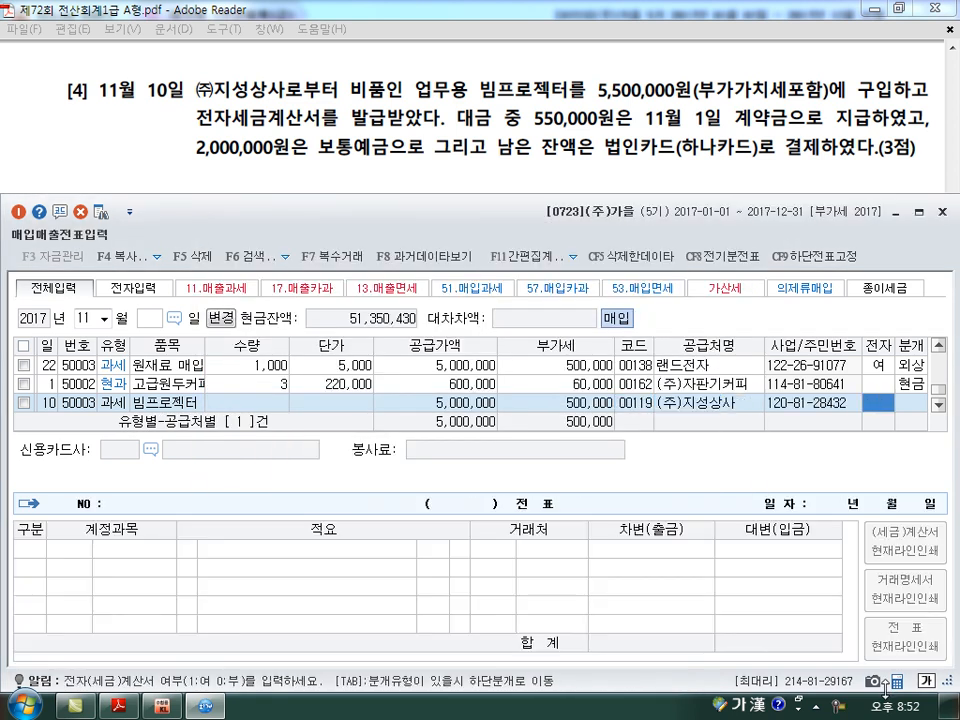
pyautogui.write('1')
pyautogui.press('Return')
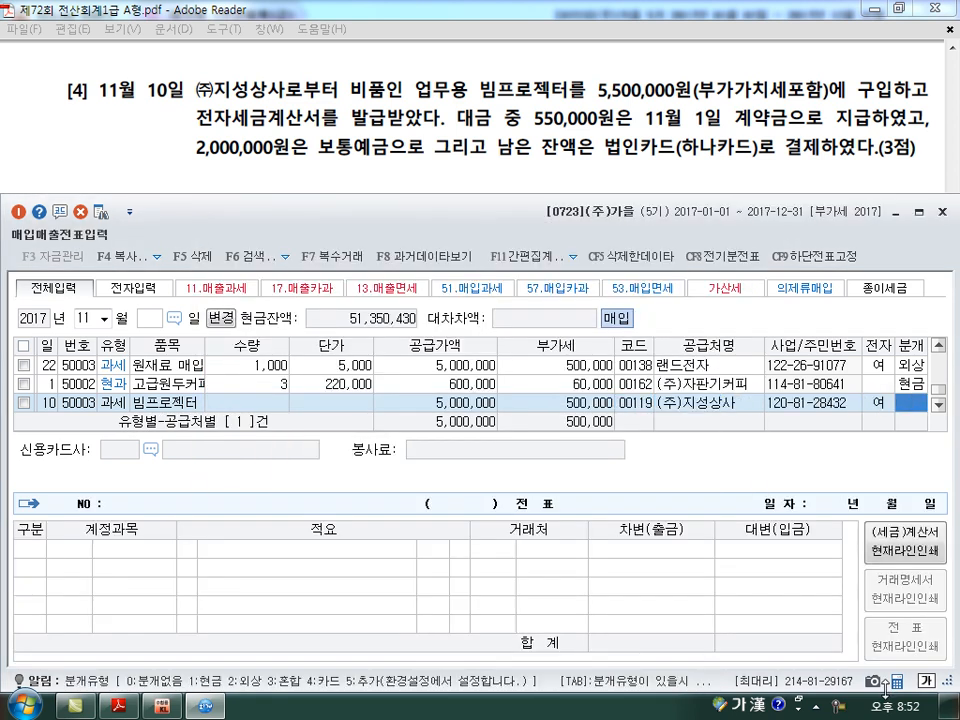
# Step: Set the journal type to 혼합 and change the 원재료 debit line to account 0212 비품
pyautogui.write('3')
pyautogui.press('Return')
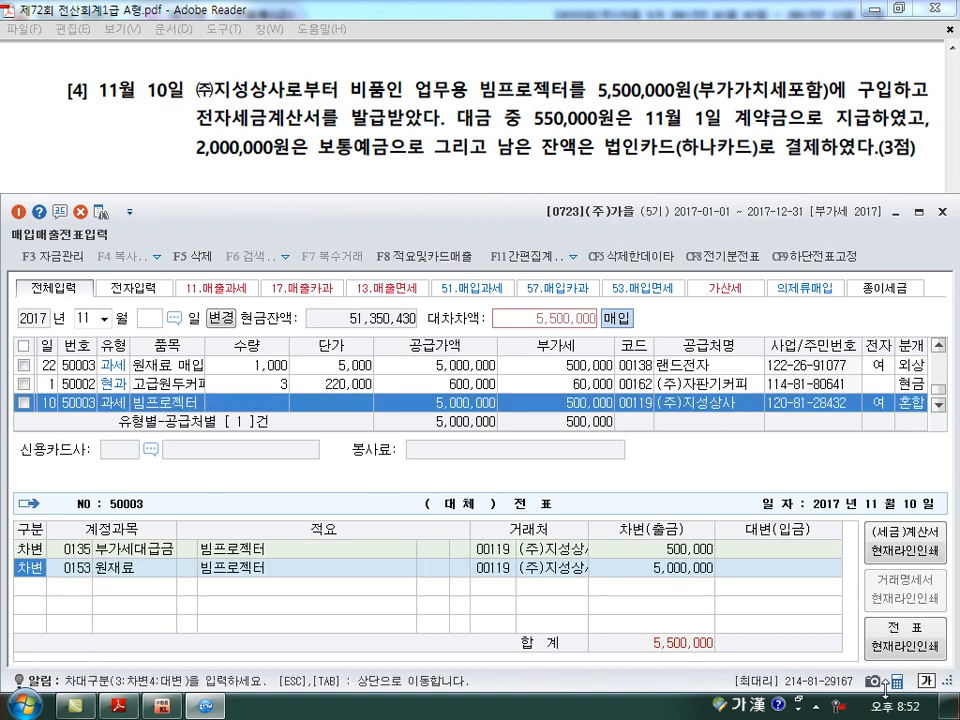
pyautogui.press('Return')
pyautogui.write('212')
pyautogui.press('Return')
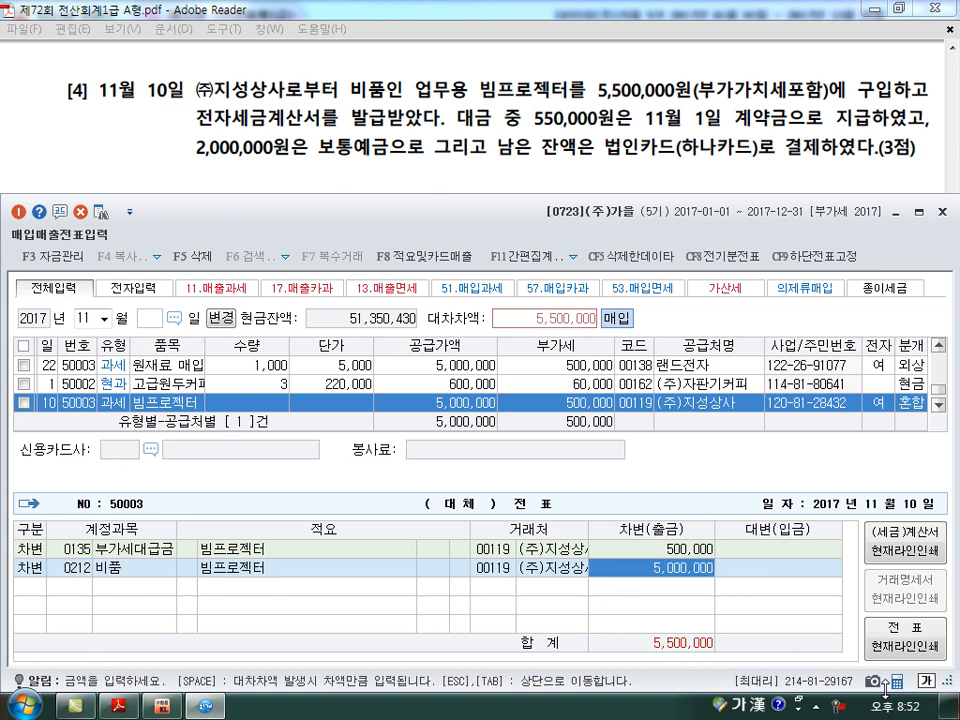
pyautogui.press('Return')
# Step: Add a credit line for account 0131 선급금 to the projector slip
pyautogui.write('4')
pyautogui.press('Return')
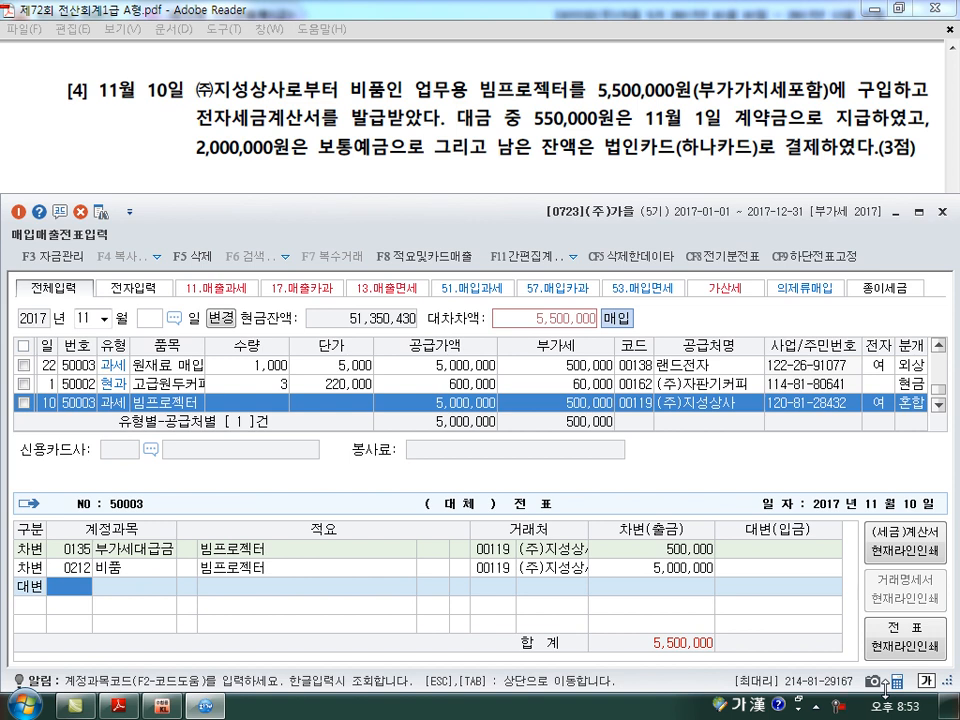
pyautogui.write('131')
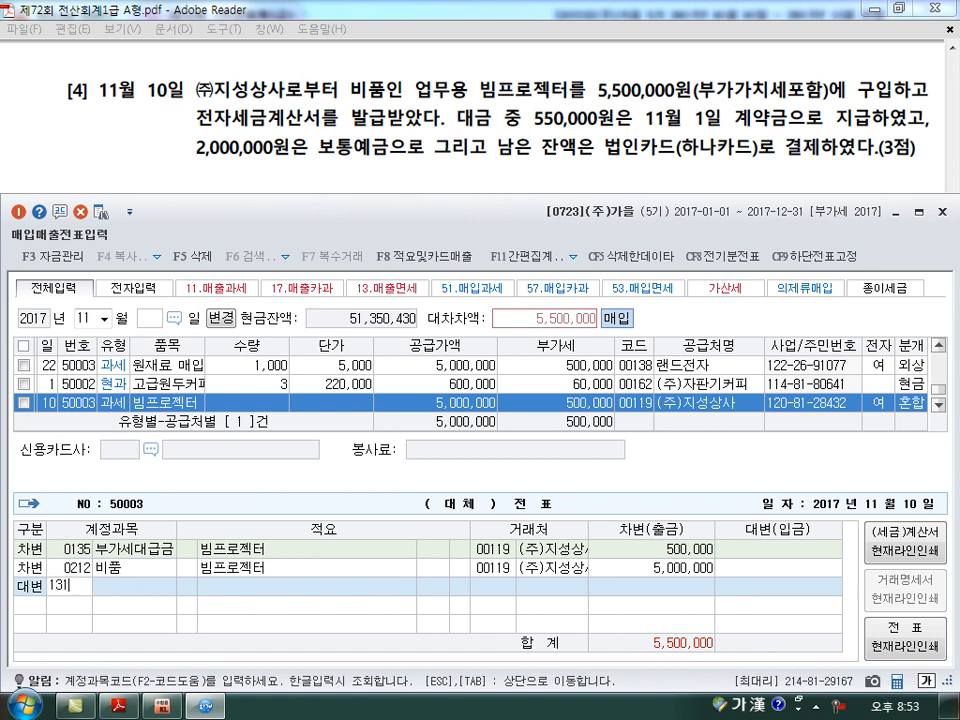
pyautogui.press('Return')
pyautogui.write('2000000')
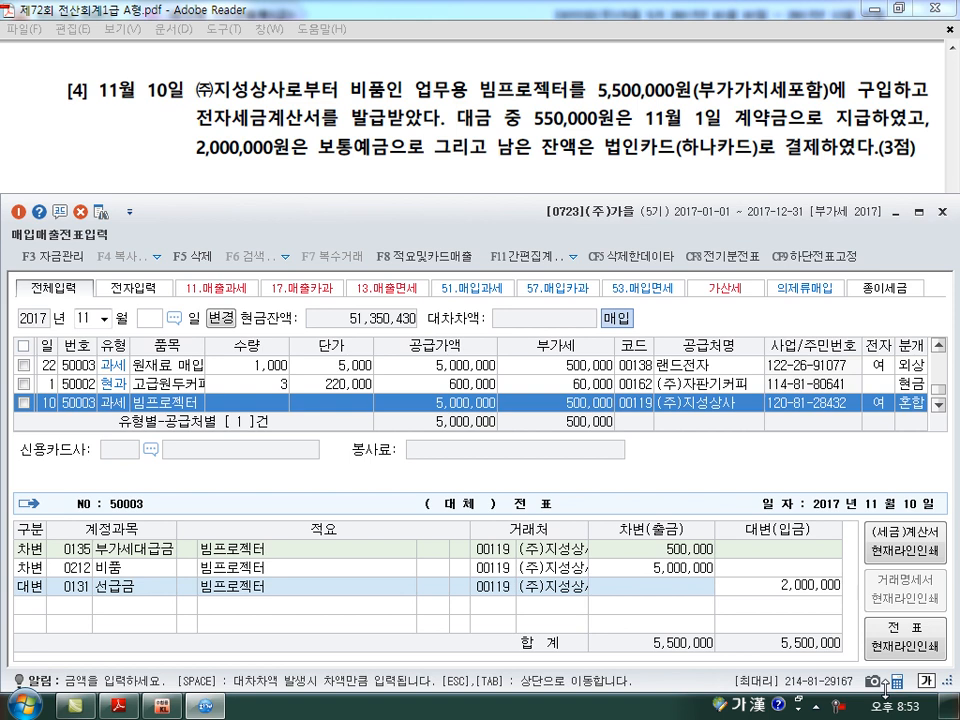
pyautogui.press('BackSpace')
pyautogui.press('BackSpace')
pyautogui.press('BackSpace')
pyautogui.press('BackSpace')
pyautogui.press('BackSpace')
pyautogui.press('BackSpace')
pyautogui.press('BackSpace')
# Step: Set the 선급금 credit to 550,000 and add a 2,000,000 credit to account 0103 보통예금
pyautogui.write('550000')
pyautogui.press('Return')
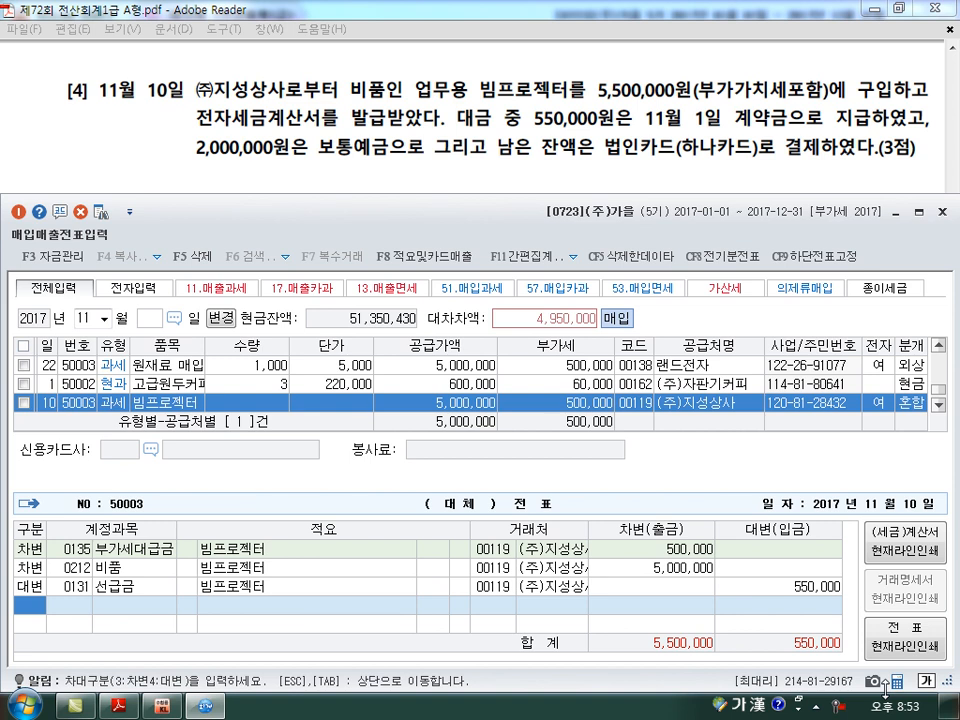
pyautogui.write('4')
pyautogui.press('Return')
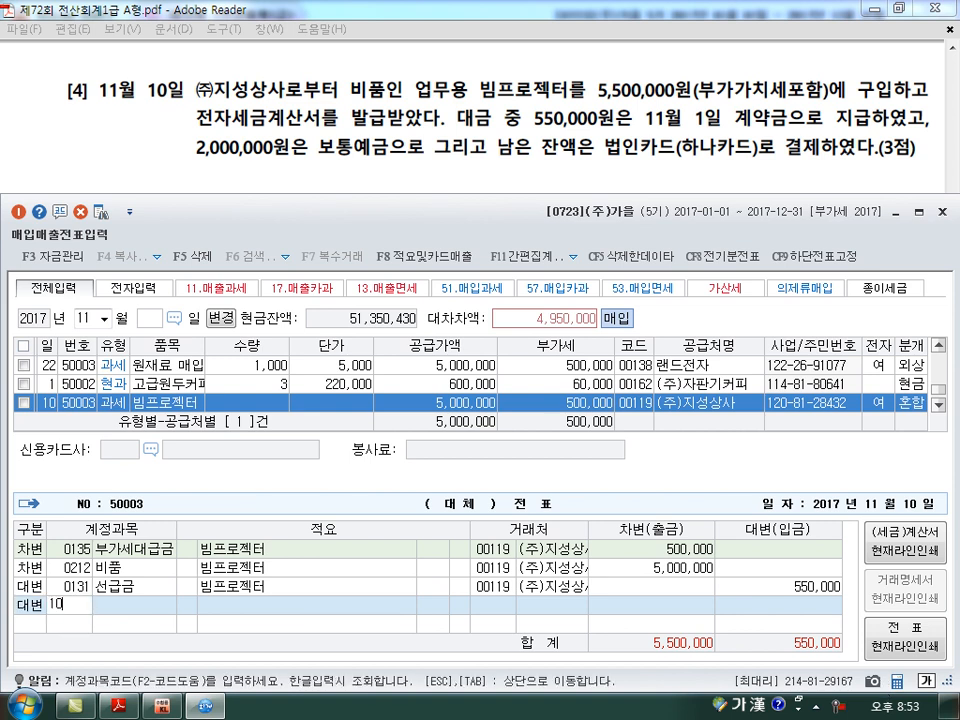
pyautogui.write('103')
pyautogui.press('Return')
pyautogui.press('Return')
pyautogui.press('Return')
pyautogui.write('2000000')
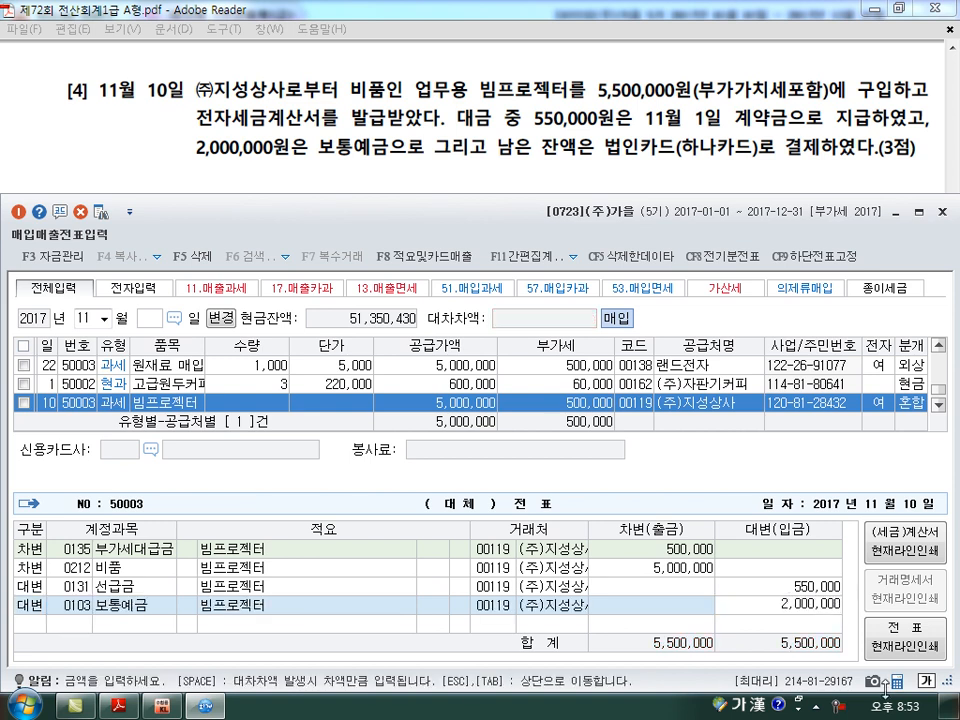
pyautogui.press('Return')
# Step: Credit the remaining 2,950,000 to account 0253 미지급금
pyautogui.write('4')
pyautogui.press('Return')
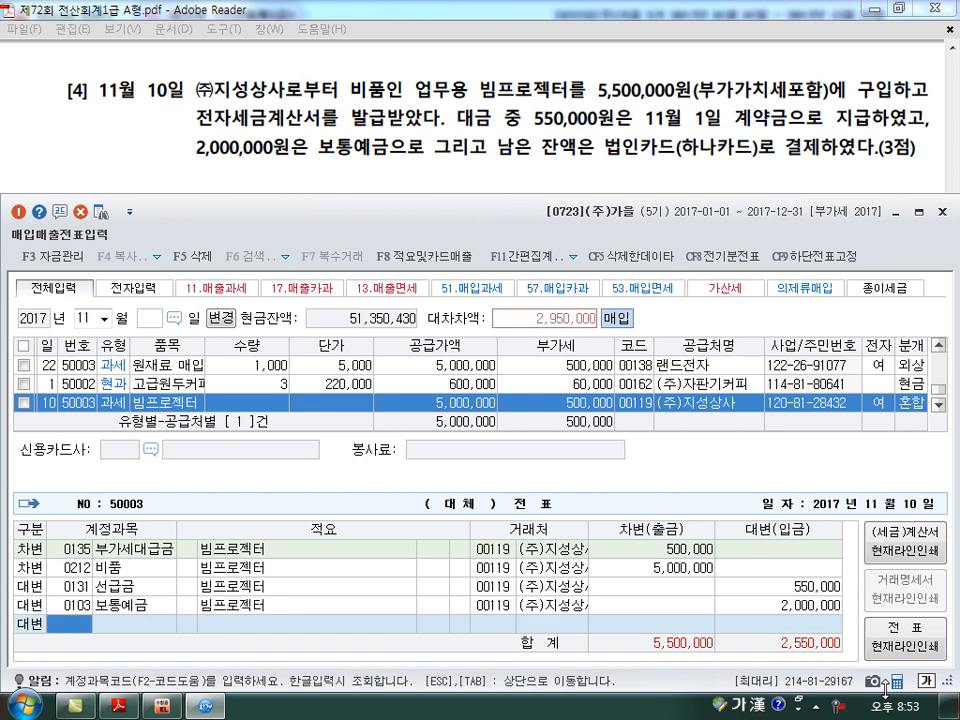
pyautogui.write('253')
pyautogui.press('Return')
pyautogui.press('Return')
pyautogui.press('Return')
# Step: Change the counterparty of the 미지급금 credit line to 하나카드(법인)
pyautogui.press('Left')
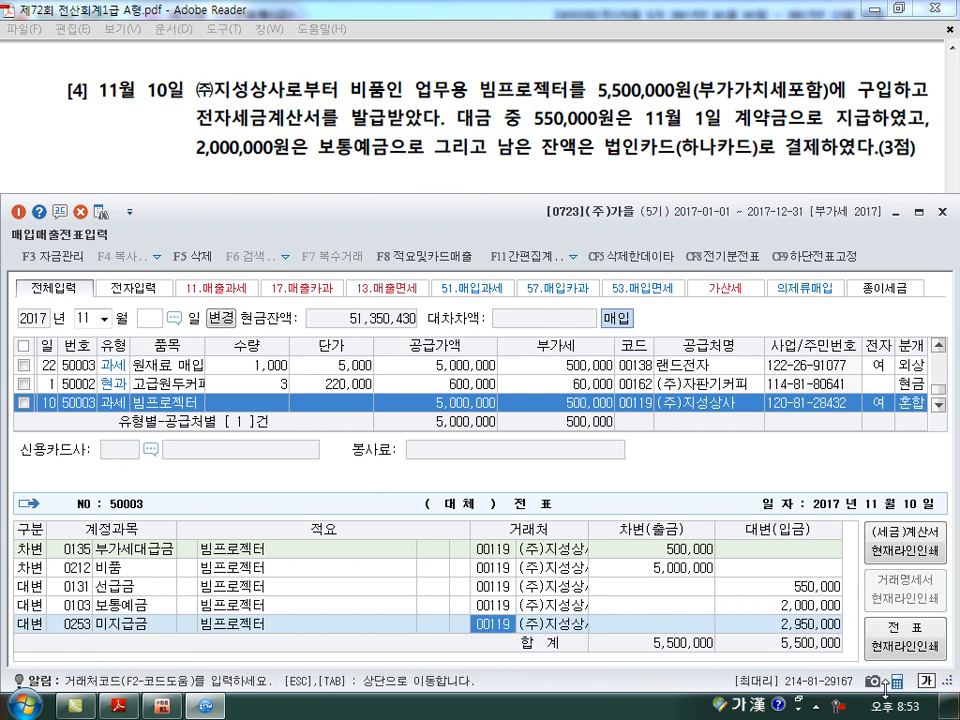
pyautogui.write('하나')
pyautogui.press('Return')
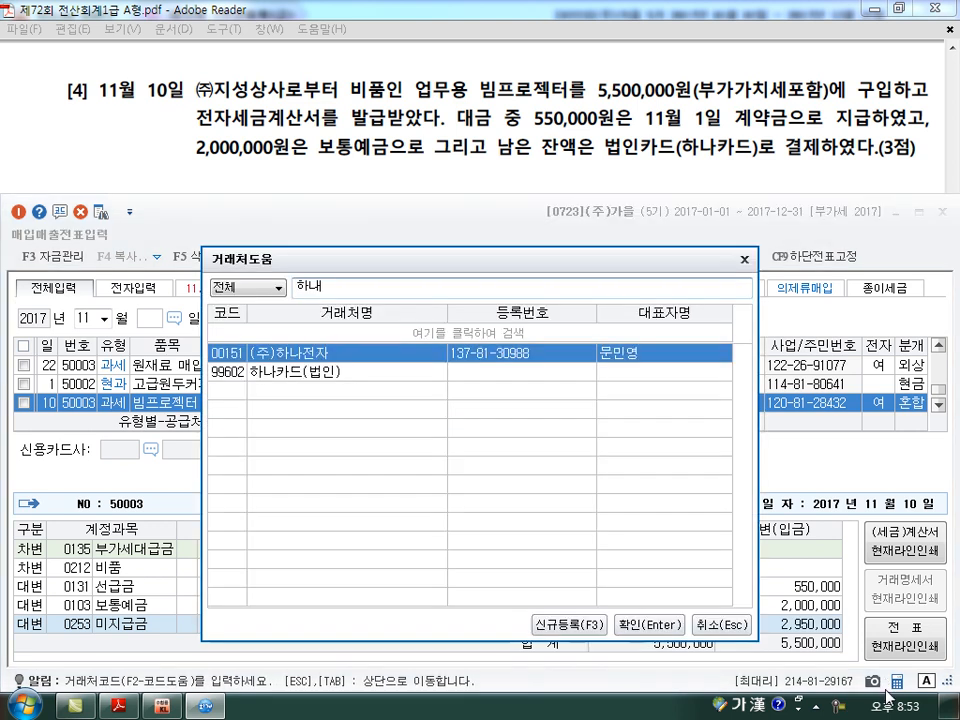
pyautogui.press('Down')
pyautogui.press('Return')
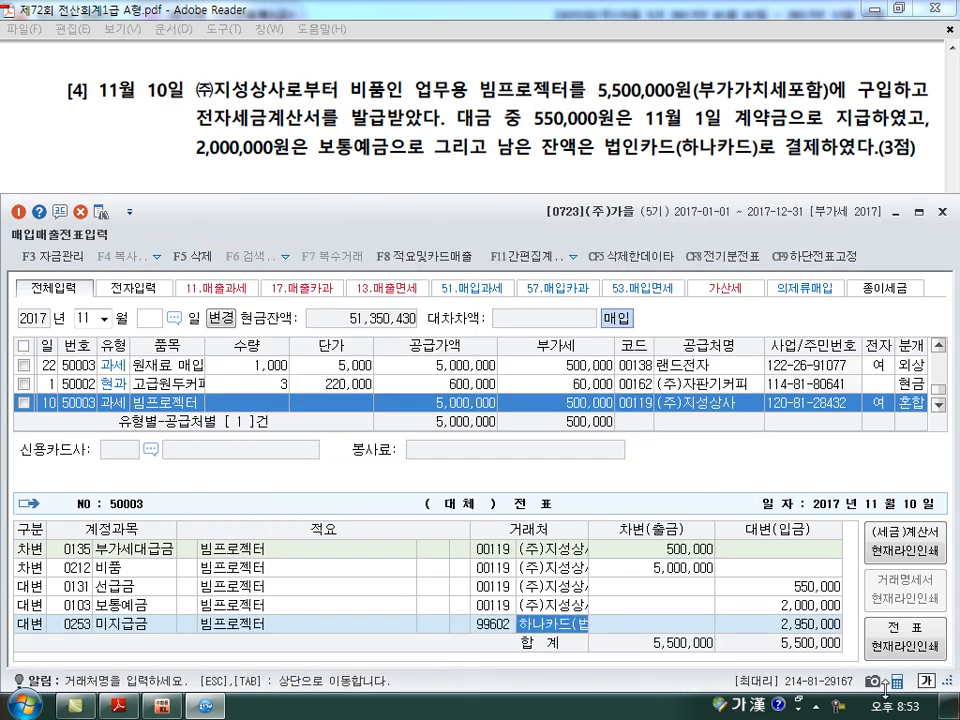
# Step: Look up the November 1 contract deposit entry in the general voucher entry (일반전표입력) to check the 선급금 line
pyautogui.press('Left')
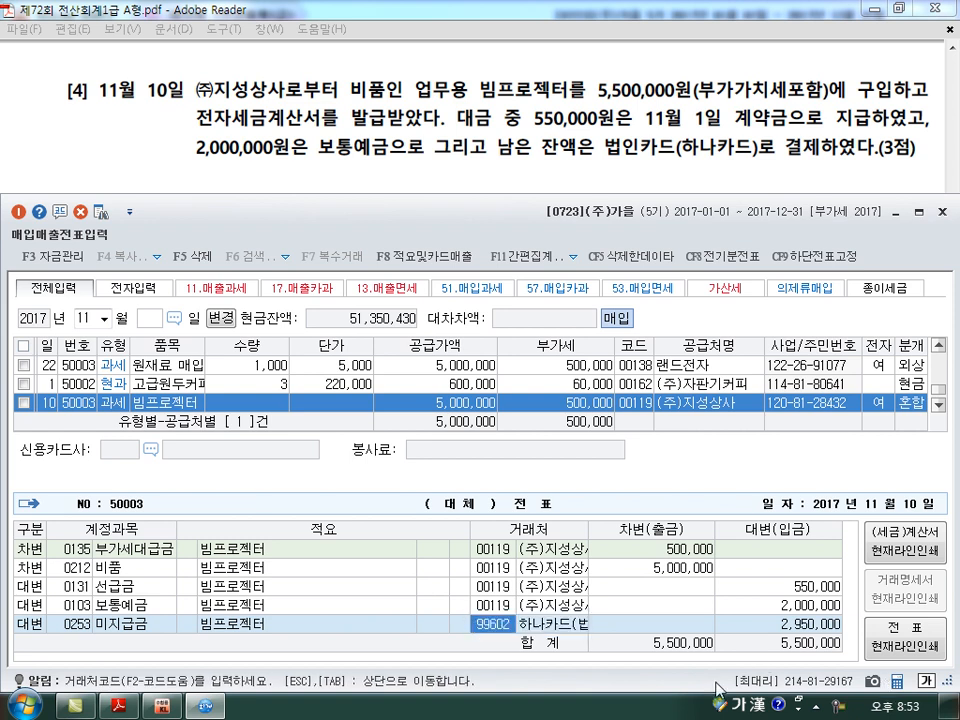
pyautogui.click(787, 588)
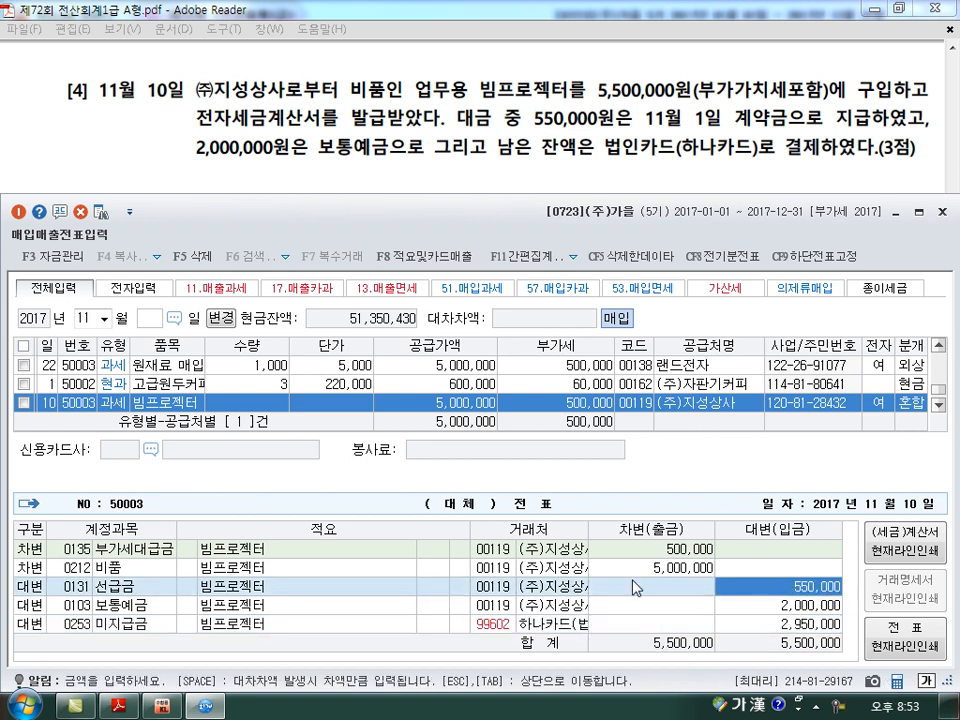
pyautogui.click(163, 706)
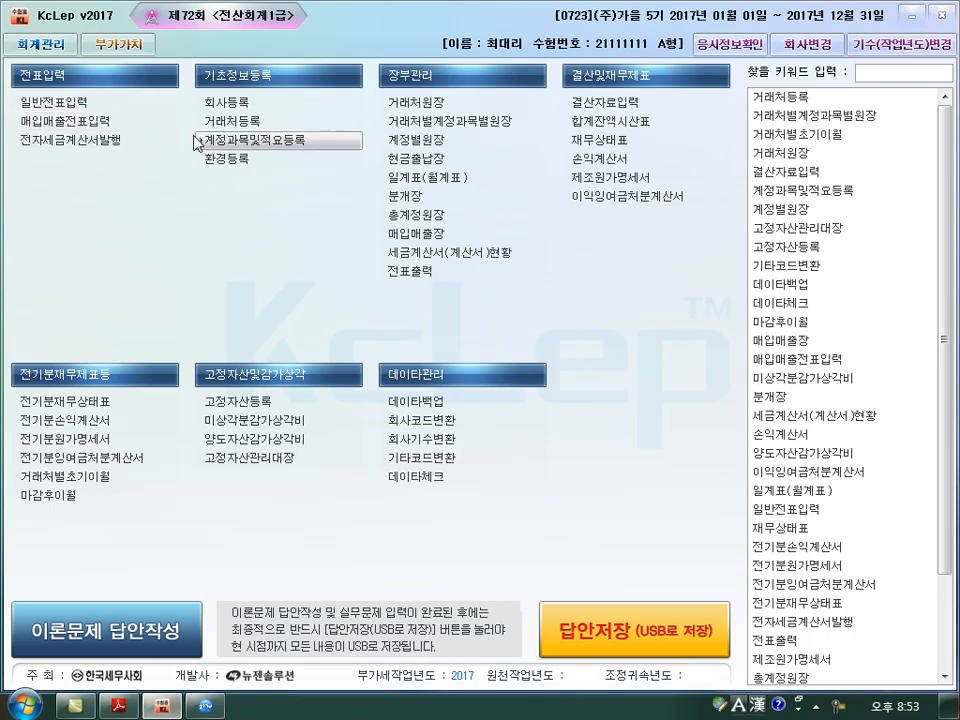
pyautogui.click(94, 101)
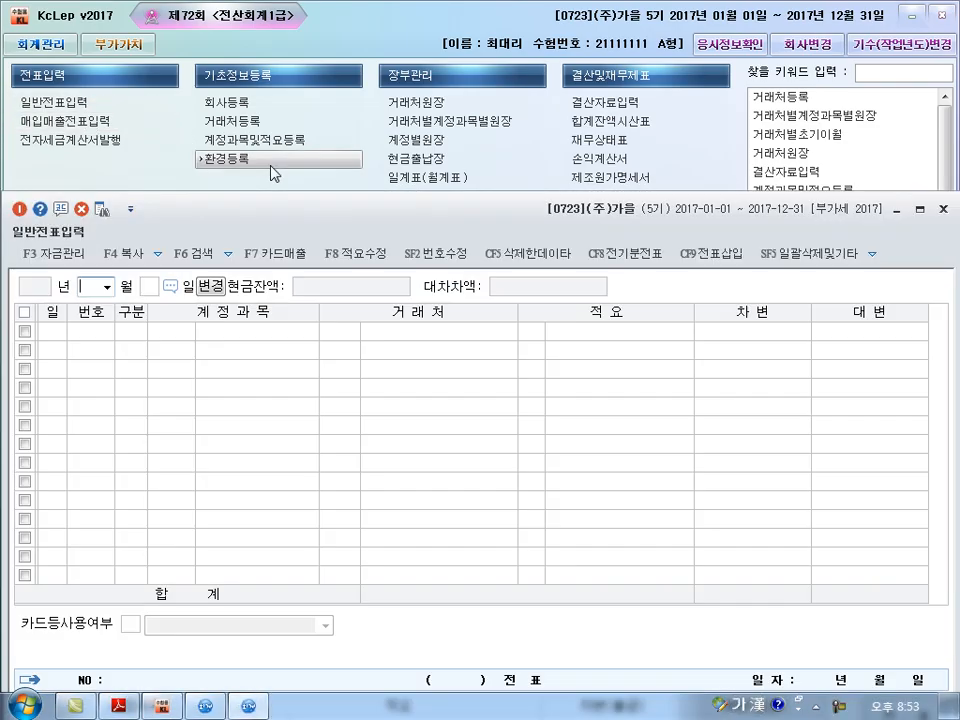
pyautogui.write('11')
pyautogui.press('Return')
pyautogui.write('1')
pyautogui.press('Return')
pyautogui.press('Up')
pyautogui.press('Up')
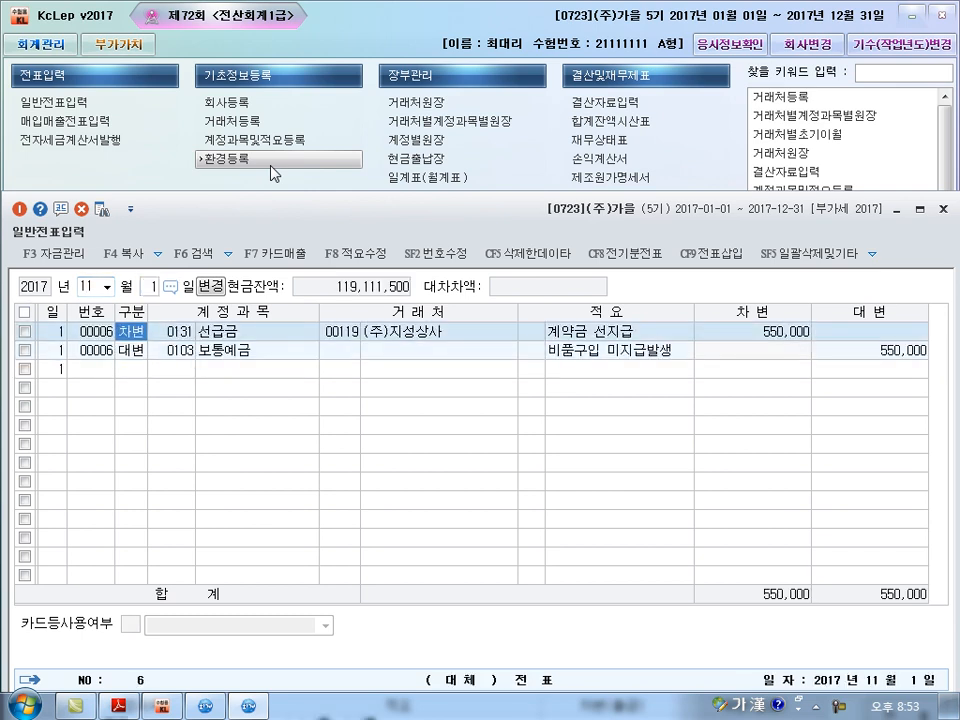
# Step: Close the general voucher window, return to the purchase/sales slip entry and complete the projector slip
pyautogui.click(943, 209)
pyautogui.click(124, 707)
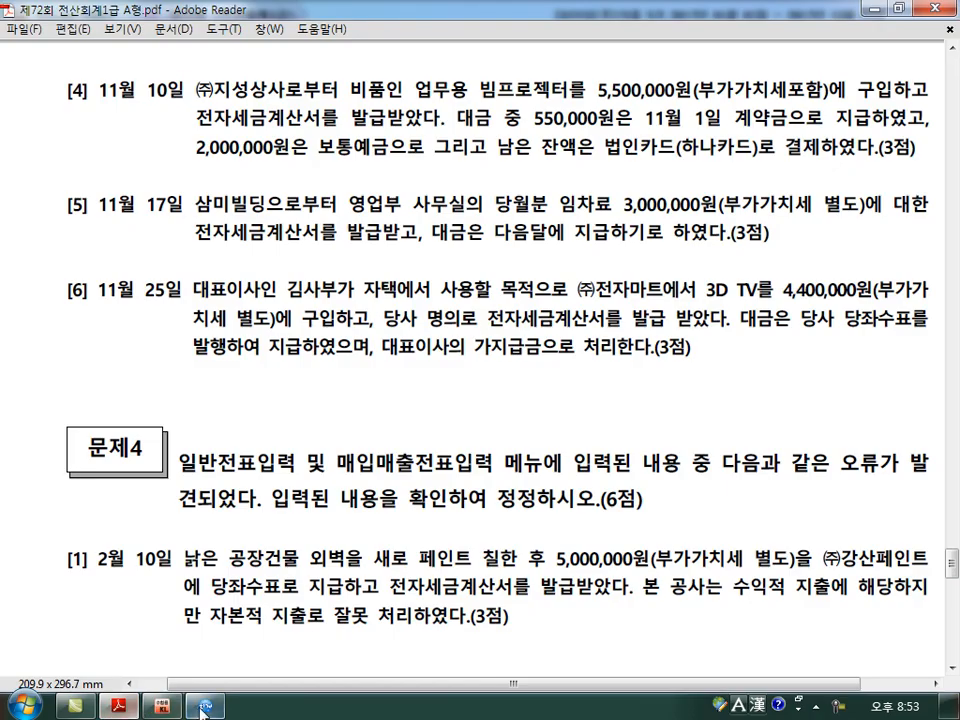
pyautogui.click(207, 708)
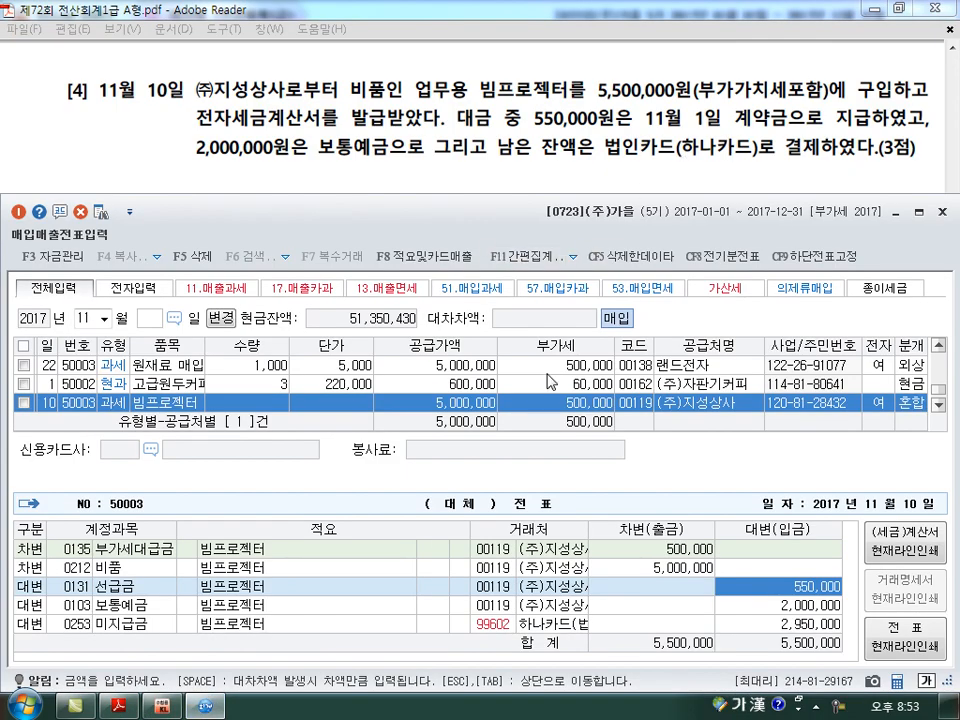
pyautogui.press('Return')
pyautogui.press('Return')
pyautogui.press('Return')
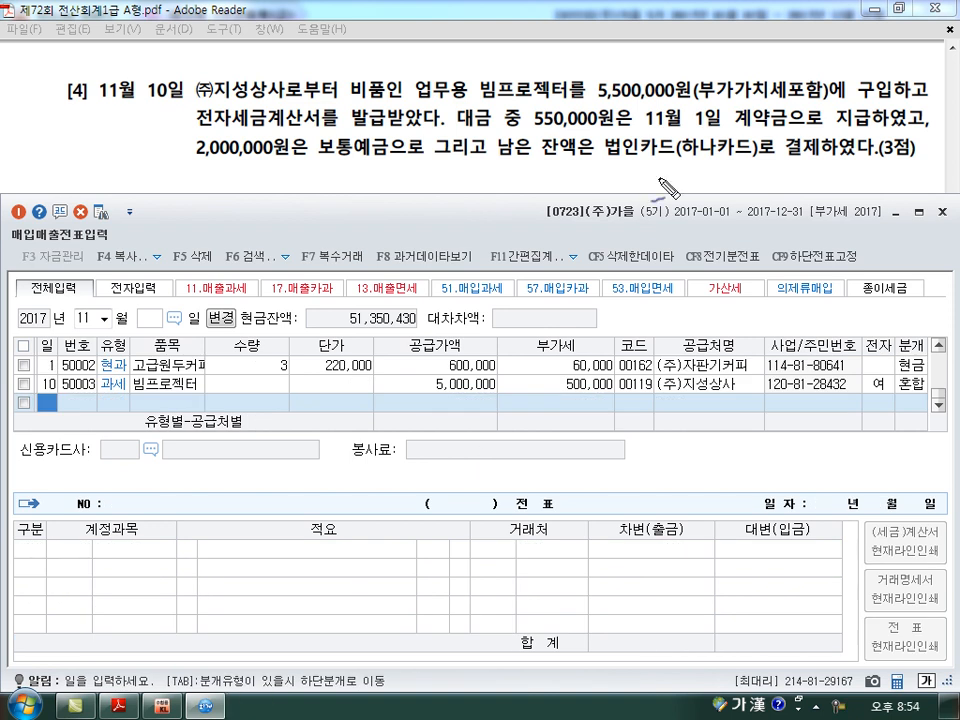
pyautogui.moveTo(607, 158)
pyautogui.mouseDown()
pyautogui.moveTo(708, 153)
pyautogui.moveTo(722, 117)
pyautogui.mouseUp()
pyautogui.moveTo(128, 382); pyautogui.dragTo(124, 384)
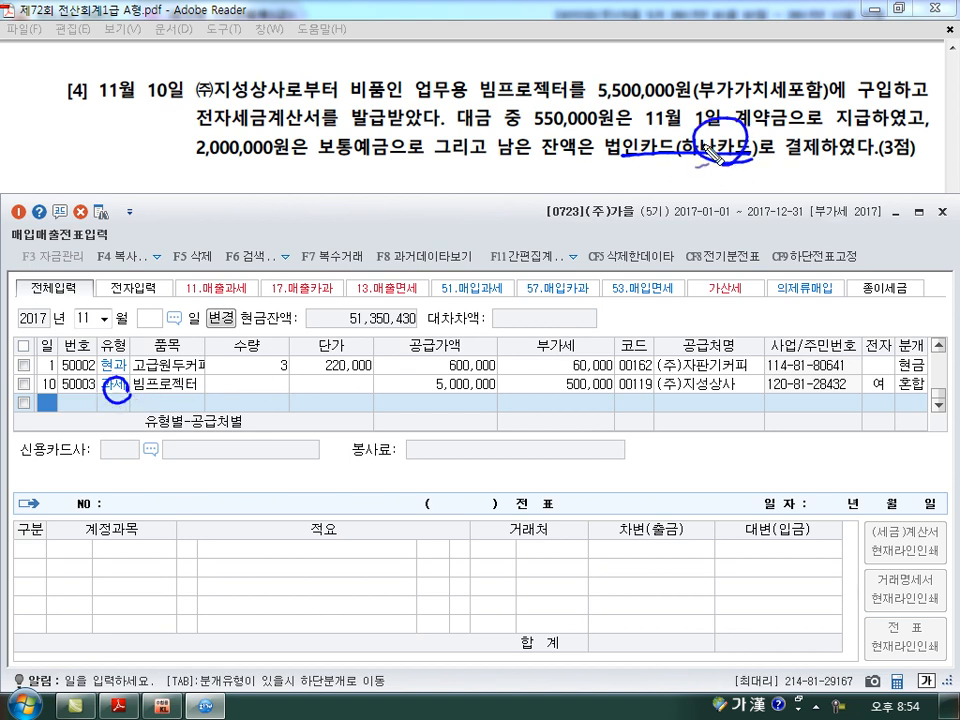
pyautogui.moveTo(652, 182); pyautogui.dragTo(700, 130)
pyautogui.moveTo(655, 148); pyautogui.dragTo(690, 182)
pyautogui.moveTo(288, 106)
pyautogui.mouseDown()
pyautogui.moveTo(250, 140)
pyautogui.moveTo(290, 136)
pyautogui.moveTo(258, 100)
pyautogui.moveTo(300, 160)
pyautogui.mouseUp()
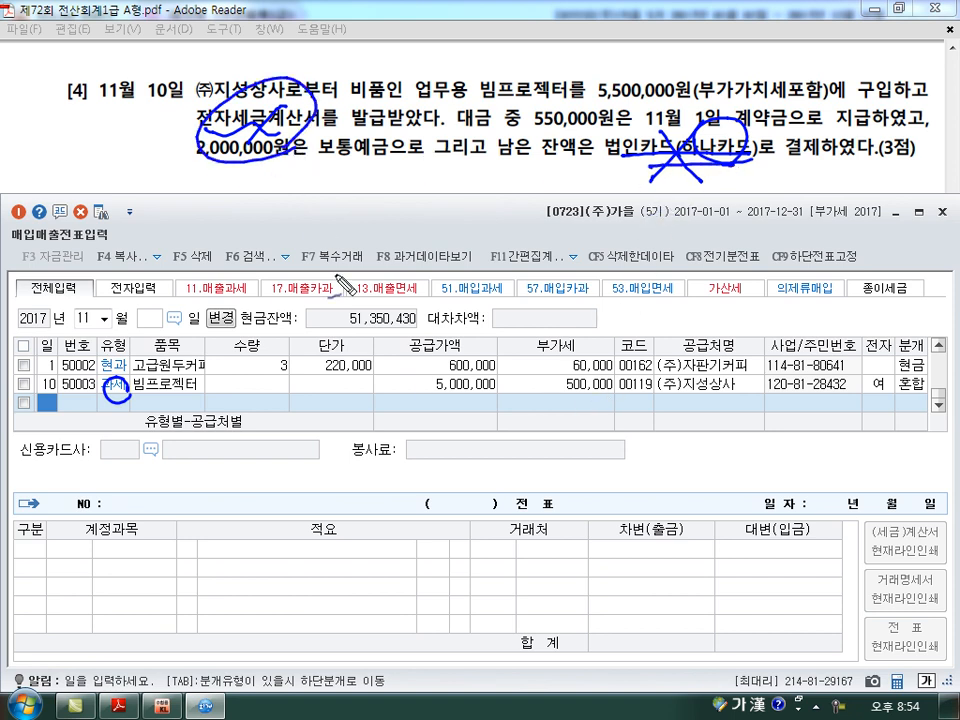
pyautogui.press('Escape')
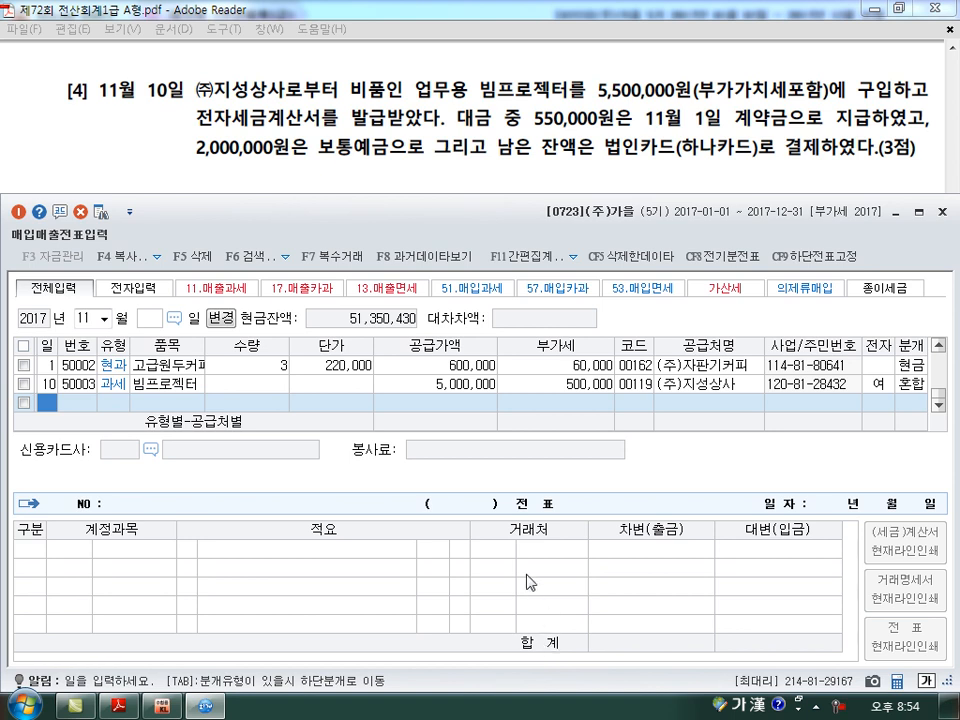
# Step: Start a slip dated November 17 with type 51 과세, item 임차료 and a supply amount of 3,000,000
pyautogui.scroll(-3, 522, 569)
pyautogui.write('17')
pyautogui.press('Return')
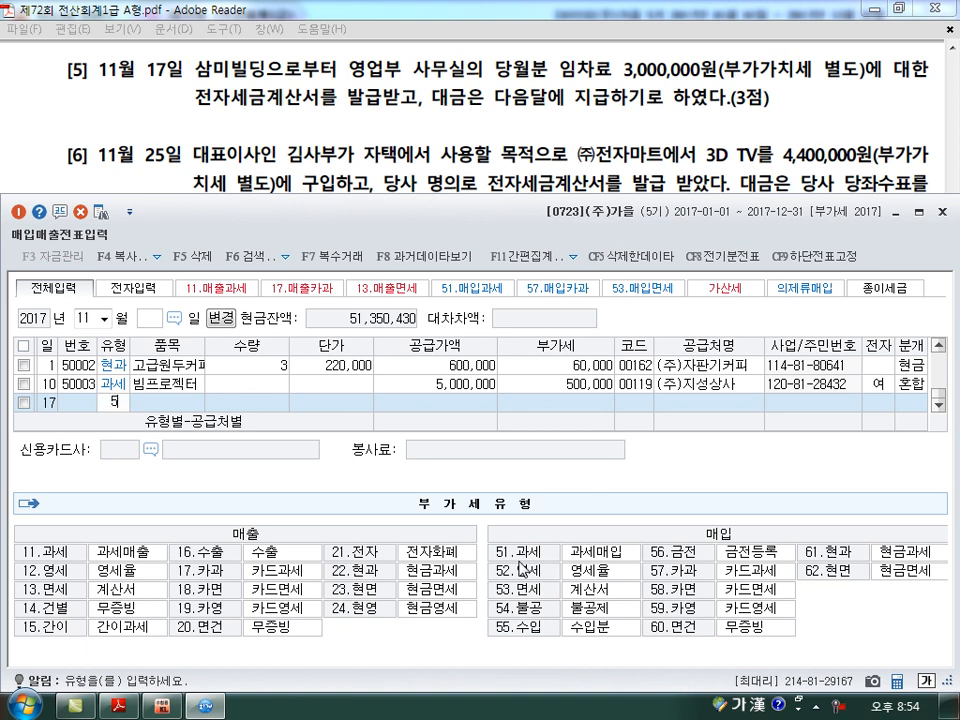
pyautogui.write('51')
pyautogui.press('Return')
pyautogui.write('임차료')
pyautogui.press('Return')
pyautogui.press('Return')
pyautogui.press('Return')
pyautogui.write('3000000')
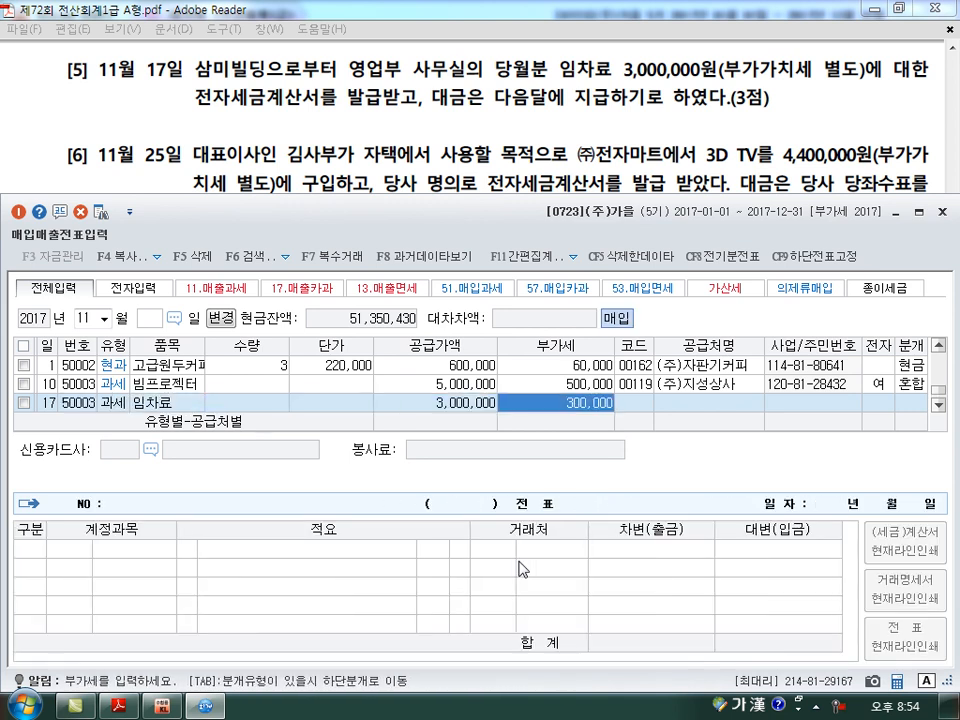
# Step: Set the rent slip's supplier to 삼미빌딩, mark it as an electronic invoice and choose the mixed (혼합) journal type
pyautogui.press('Return')
pyautogui.press('Return')
pyautogui.write('ㅅ삼미')
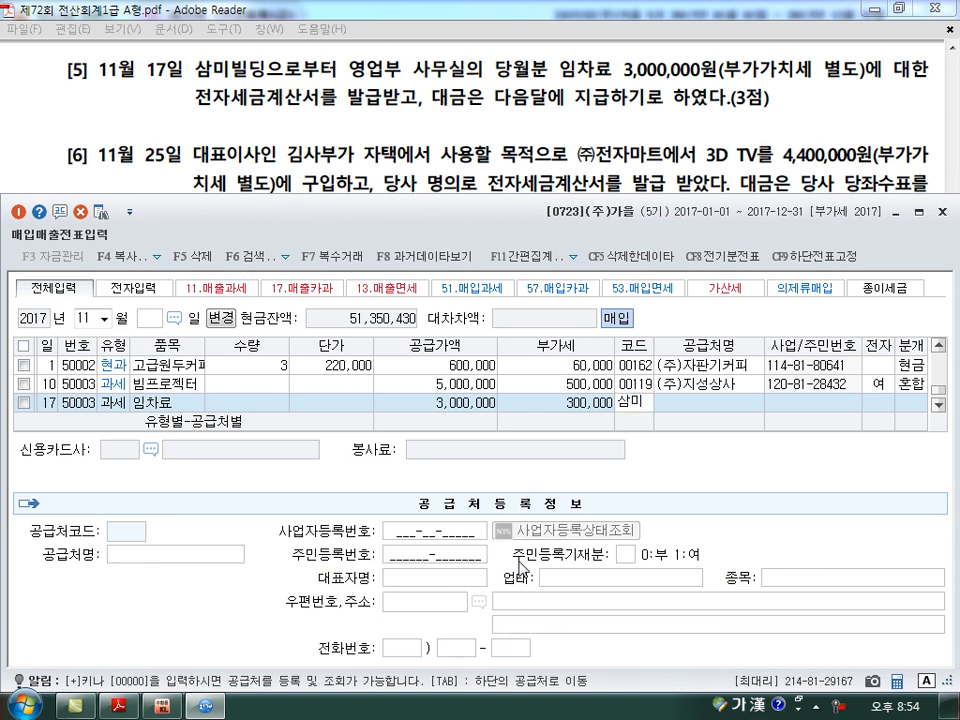
pyautogui.press('Return')
pyautogui.press('Return')
pyautogui.press('Return')
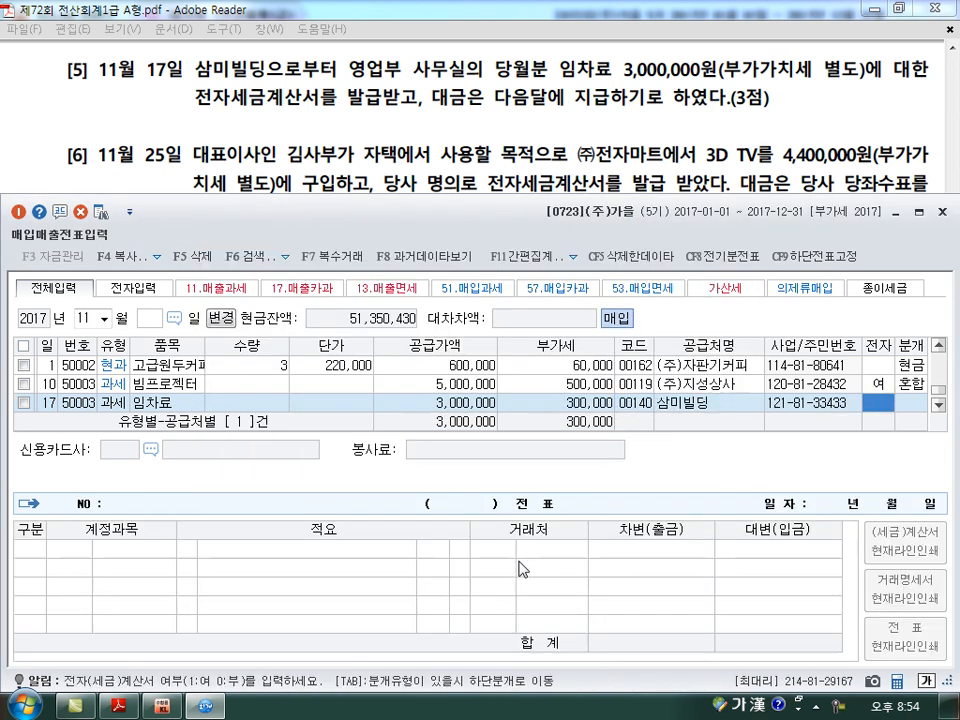
pyautogui.write('15')
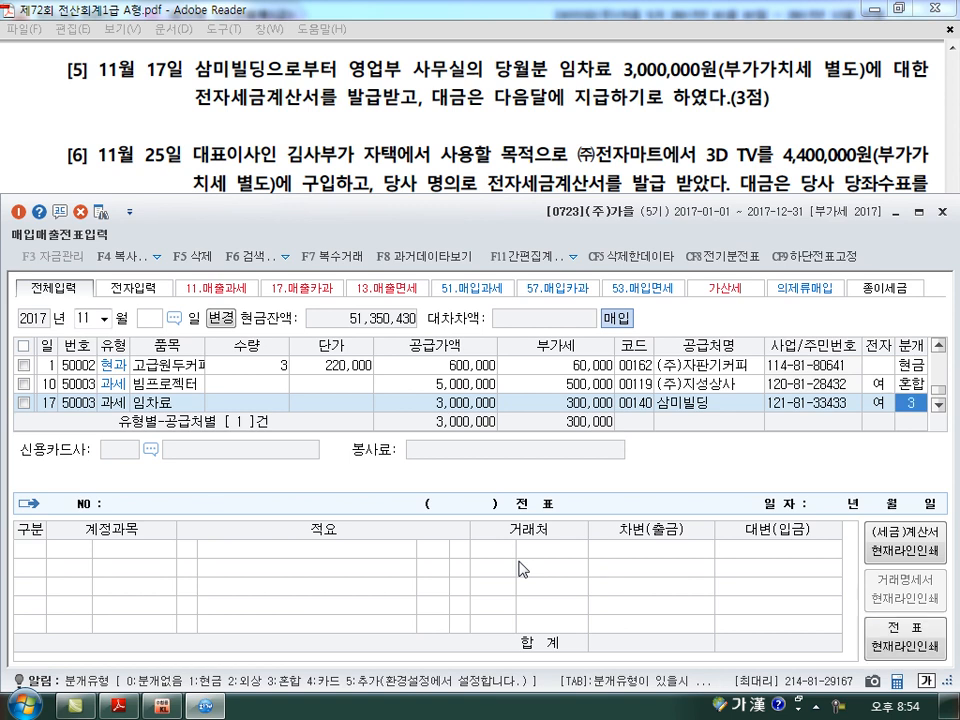
pyautogui.write('3')
pyautogui.press('Return')
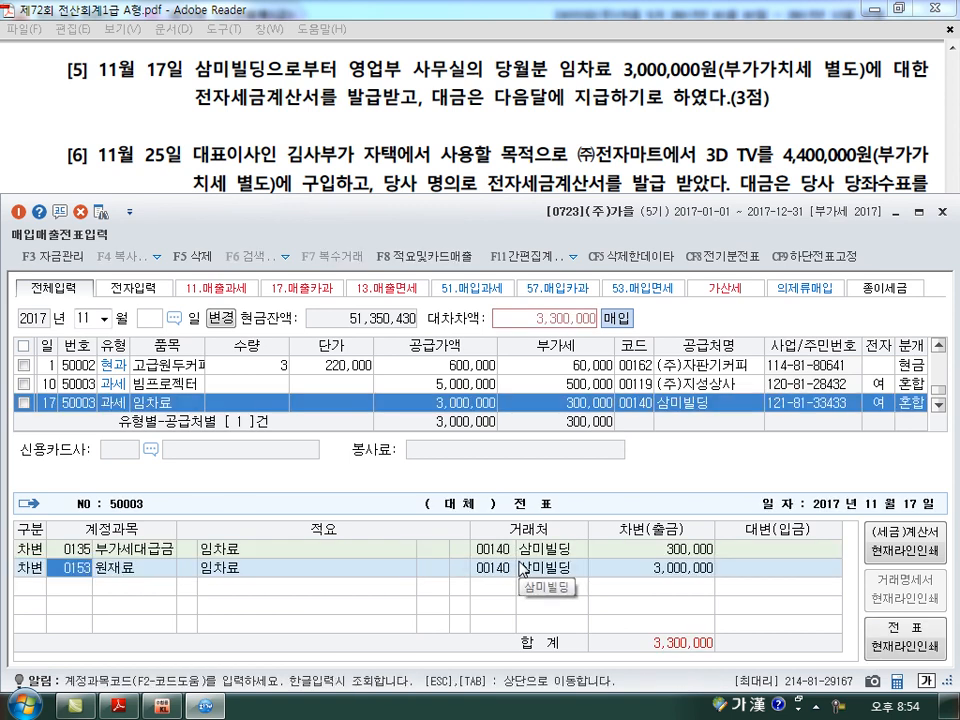
# Step: Change the rent slip's debit account to 0819 임차료 and credit 3,300,000 to account 0253 미지급금
pyautogui.write('819')
pyautogui.press('Return')
pyautogui.press('Return')
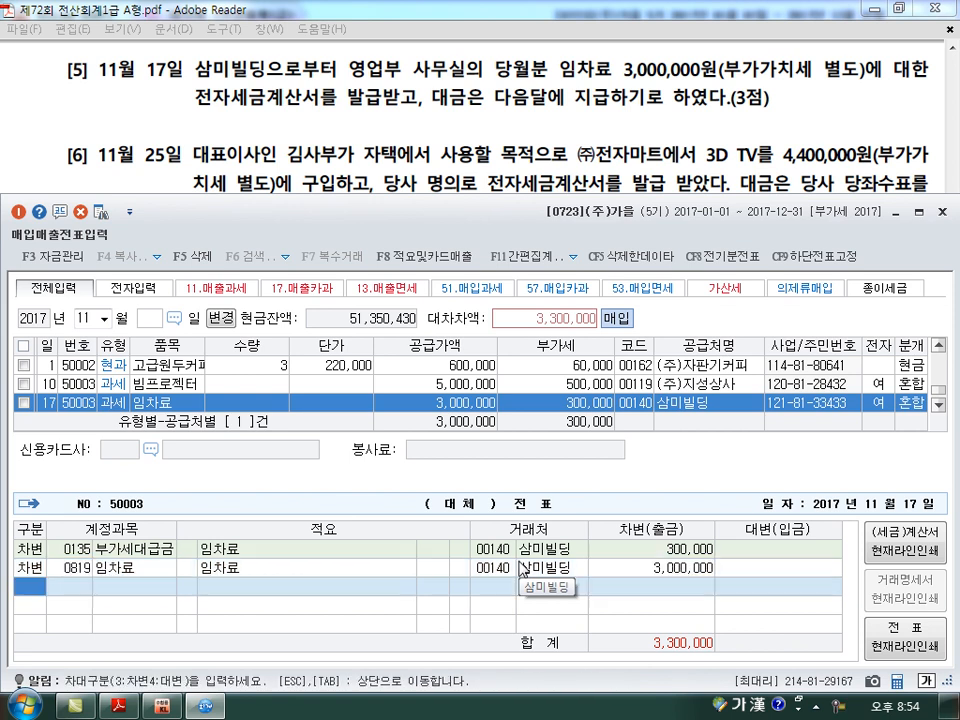
pyautogui.write('4')
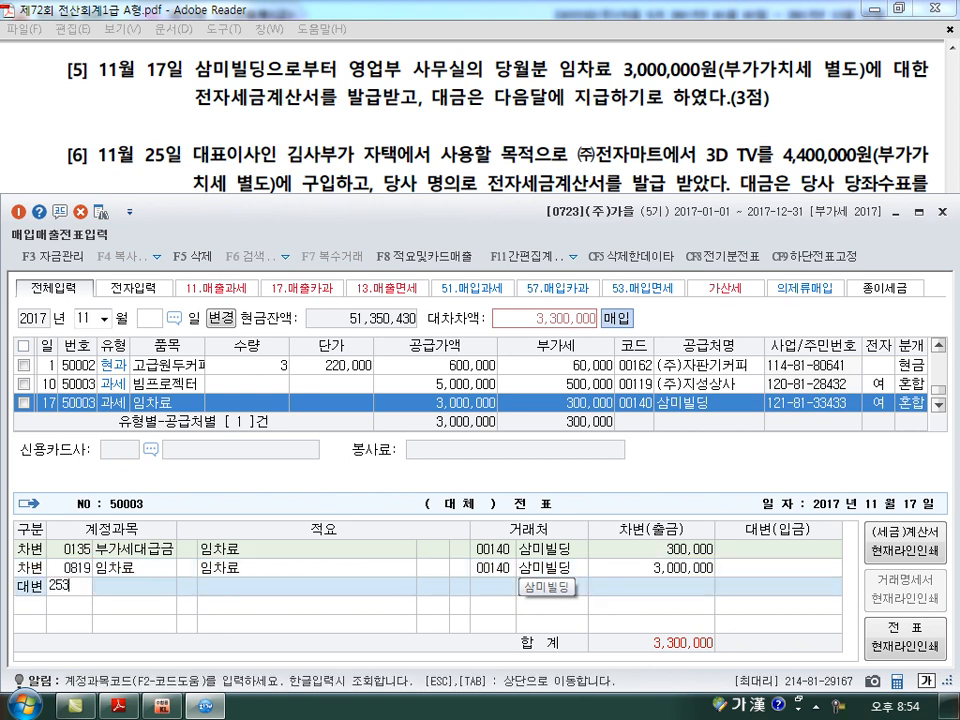
pyautogui.write('253')
pyautogui.press('Return')
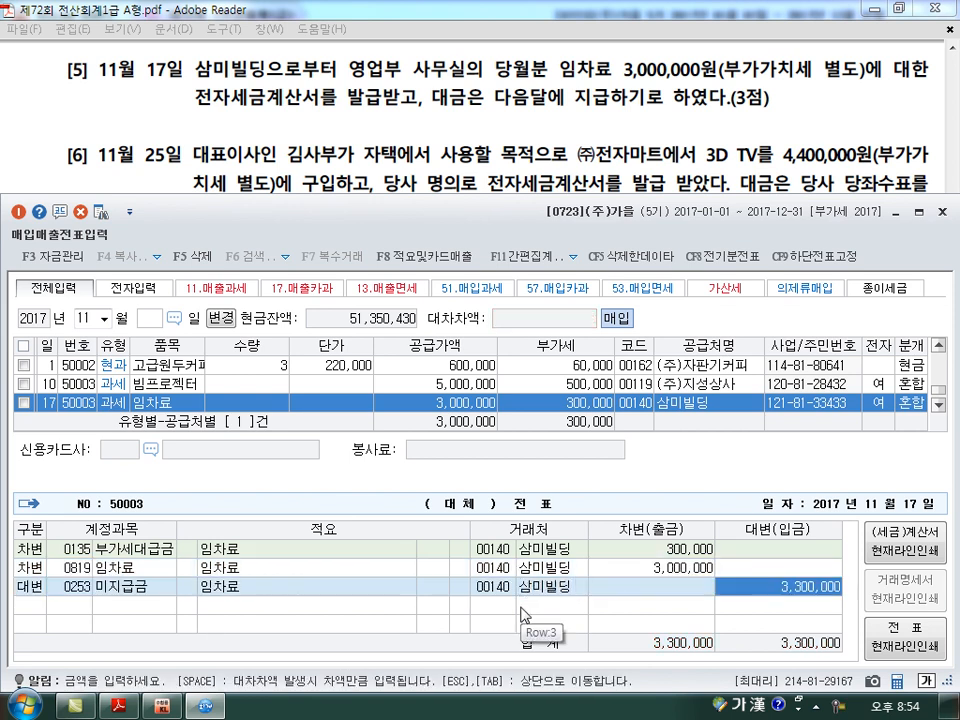
pyautogui.press('Return')
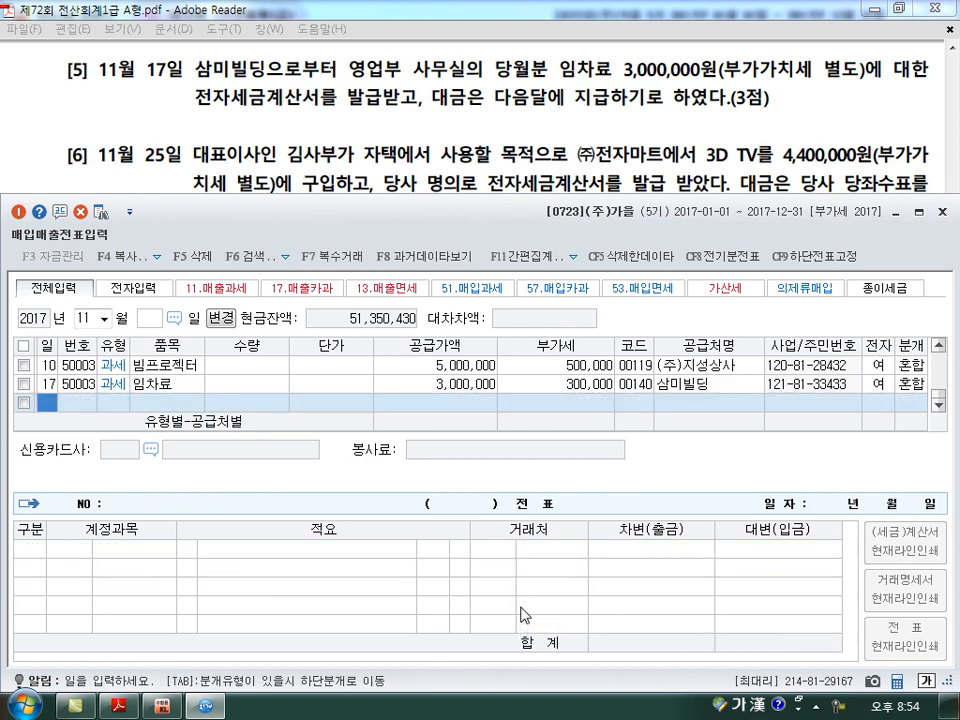
# Step: Start a slip dated November 25 with type 54 불공, item 티비 and a supply amount of 4,400,000
pyautogui.scroll(-2, 524, 614)
pyautogui.write('25')
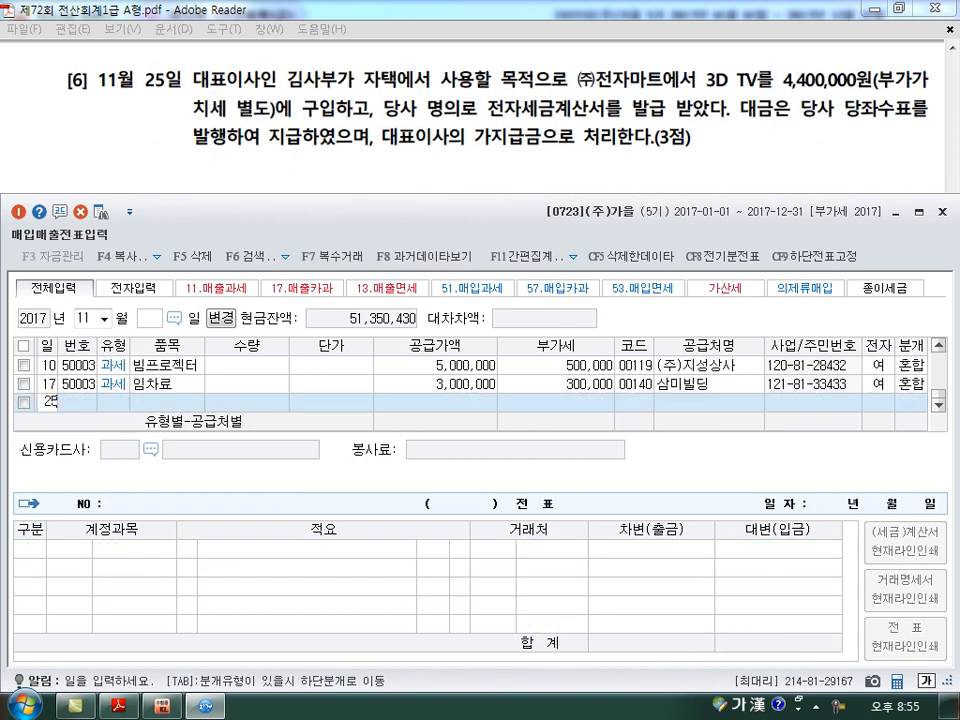
pyautogui.press('Return')
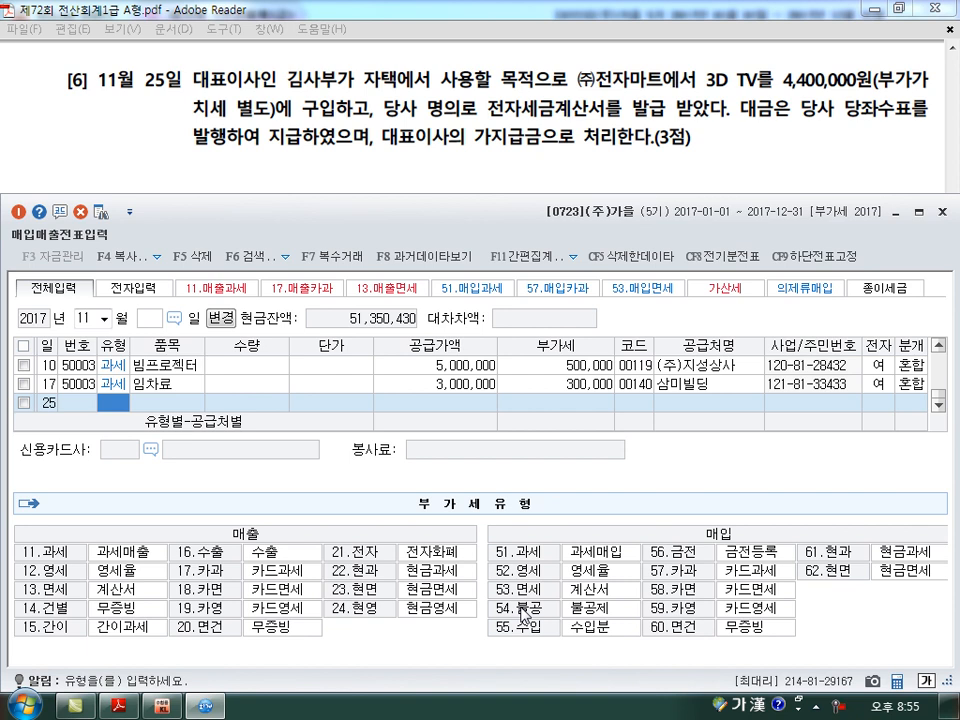
pyautogui.click(521, 613)
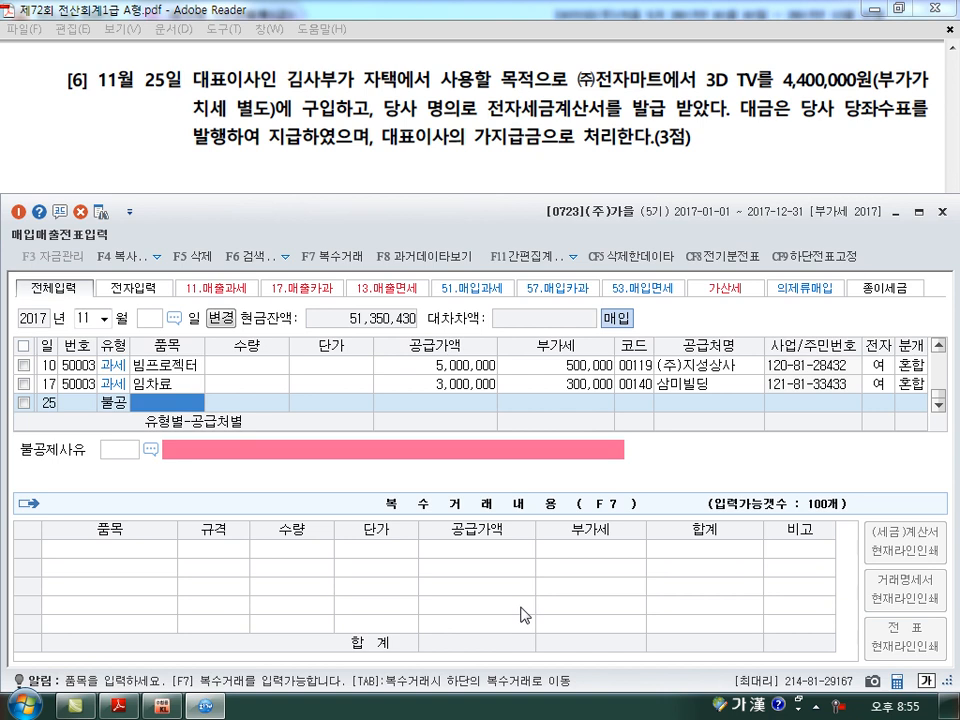
pyautogui.write('티비')
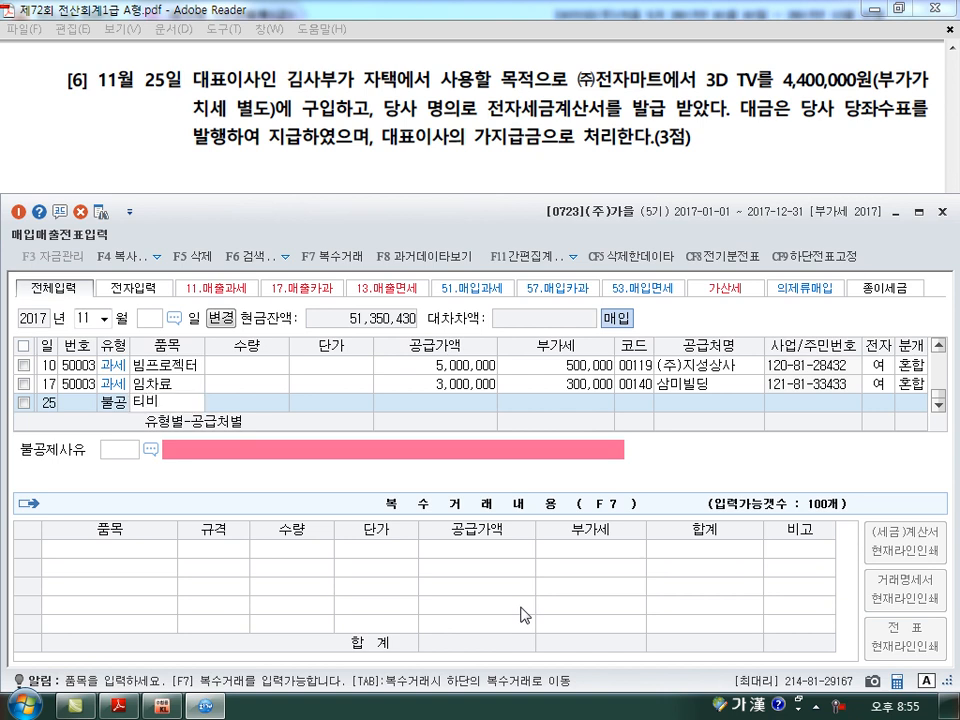
pyautogui.press('Return')
pyautogui.press('Return')
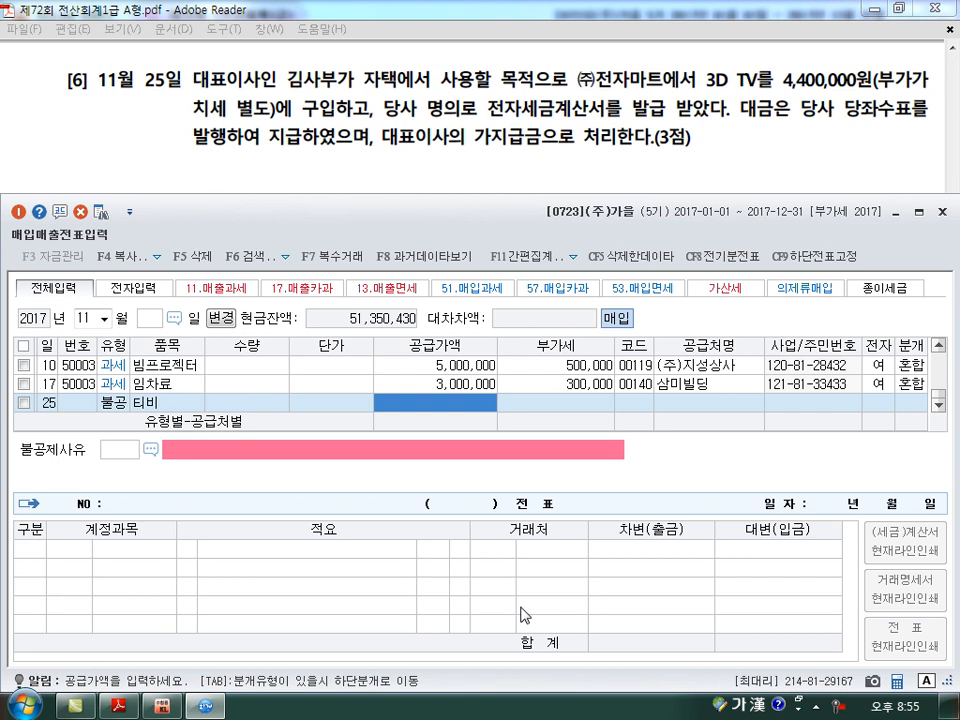
pyautogui.write('4400000')
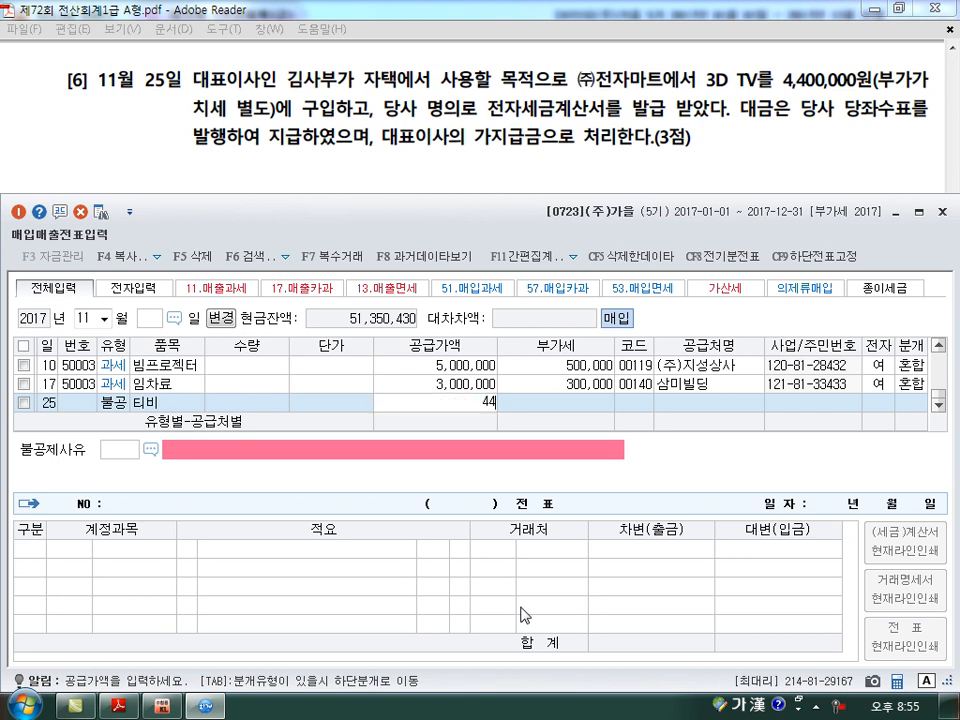
pyautogui.press('Return')
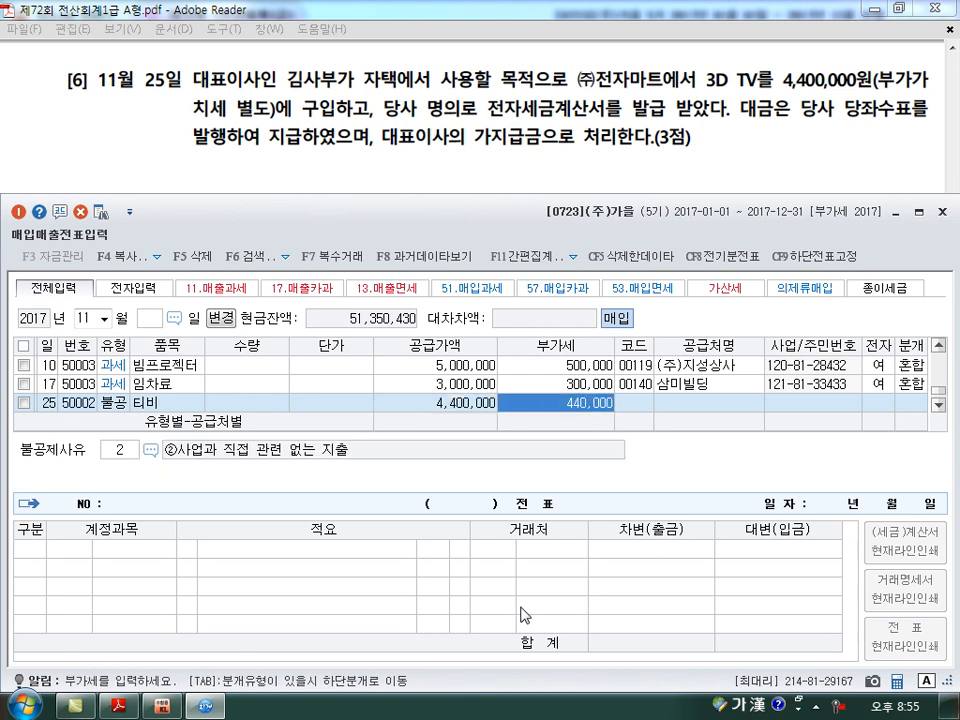
# Step: Set the TV slip's supplier to (주)전자마트 and mark it as an electronic invoice
pyautogui.press('Return')
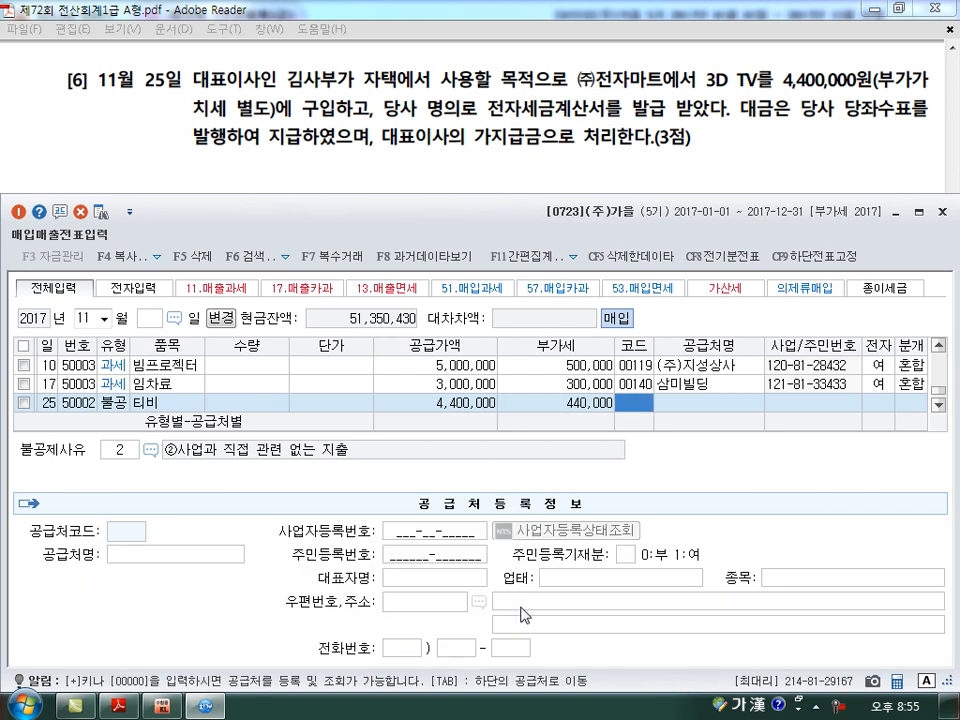
pyautogui.write('전자')
pyautogui.press('Return')
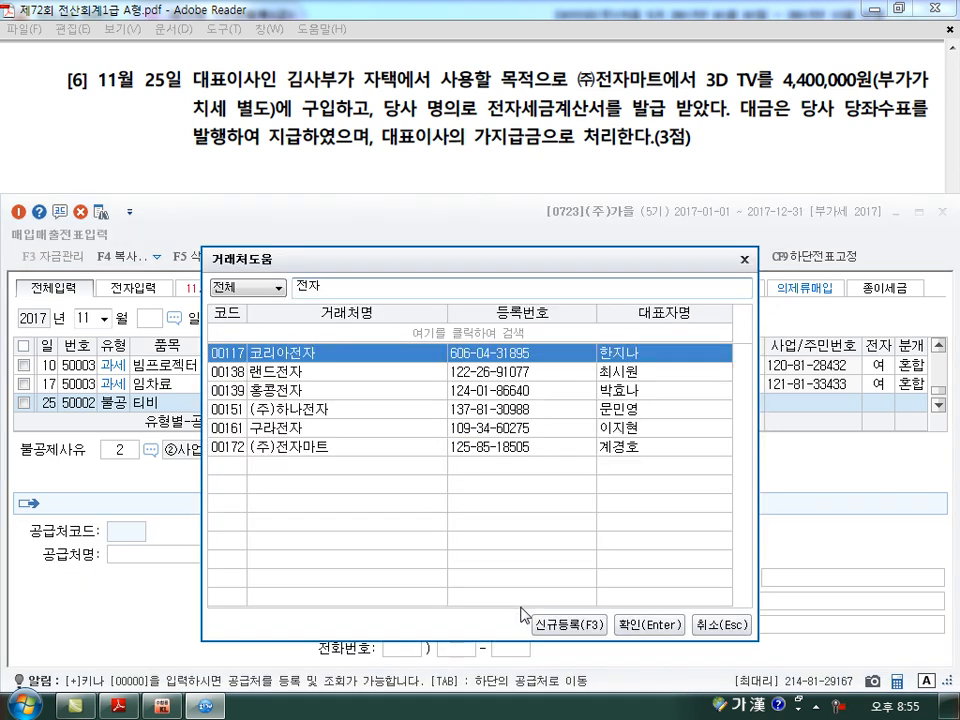
pyautogui.press('Down')
pyautogui.press('Down')
pyautogui.press('Down')
pyautogui.press('Down')
pyautogui.press('Down')
pyautogui.press('Return')
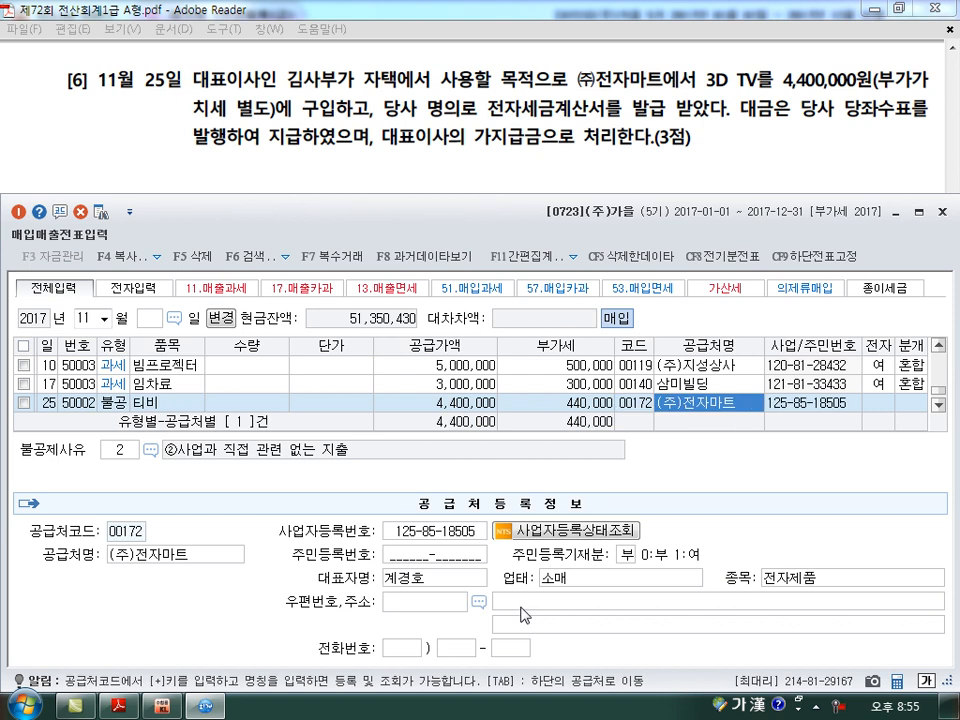
pyautogui.press('Return')
pyautogui.write('1')
pyautogui.press('Return')
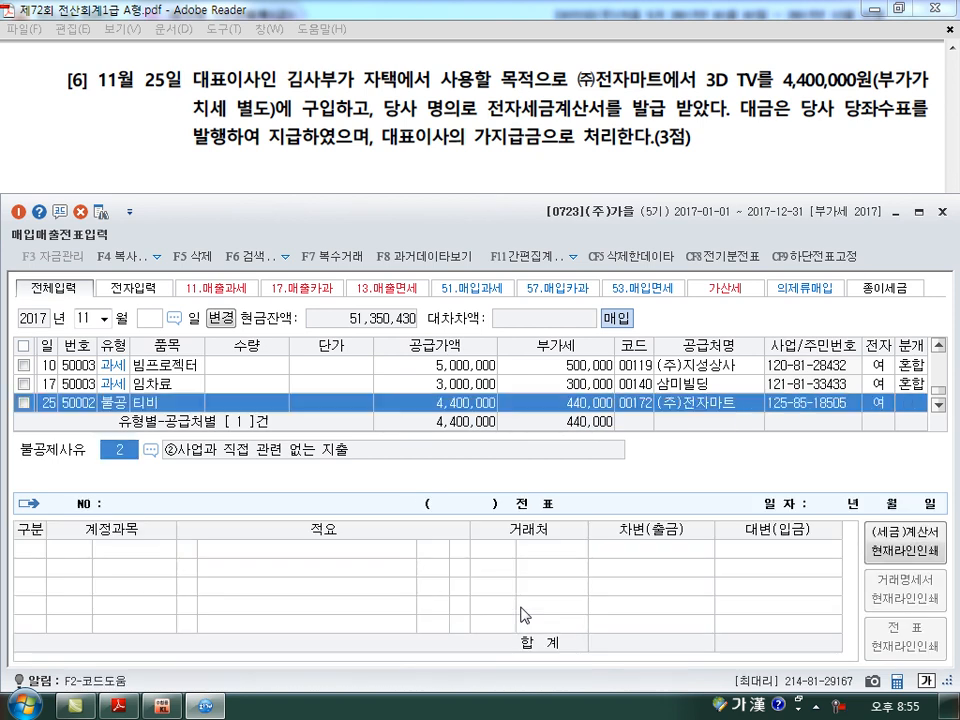
# Step: Choose ②사업과 직접 관련 없는 지출 as the TV slip's non-deduction reason
pyautogui.press('F2')
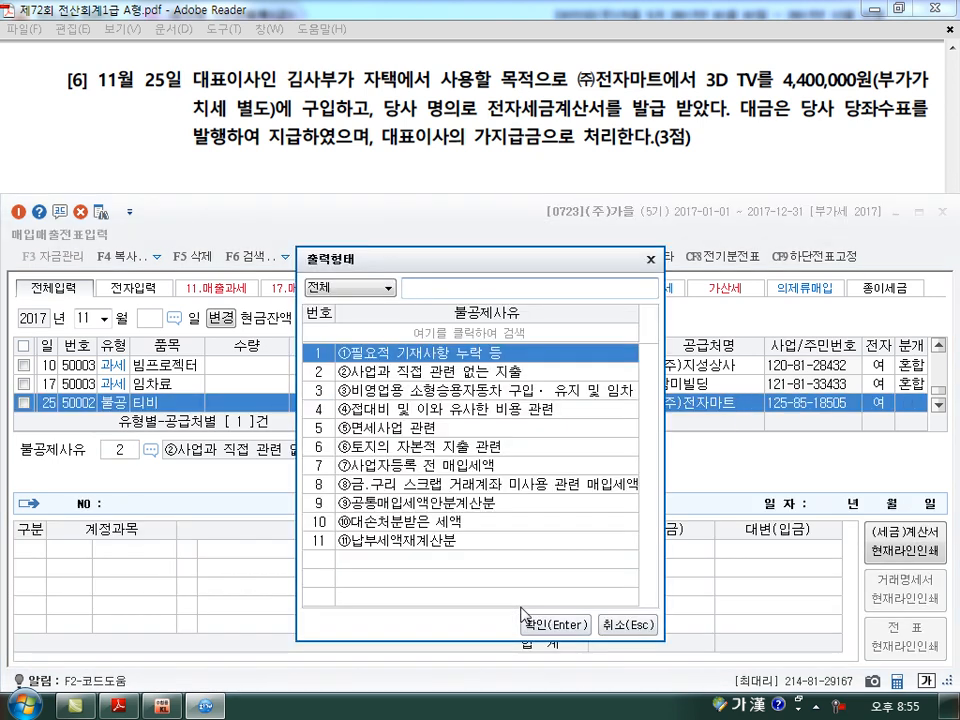
pyautogui.press('Down')
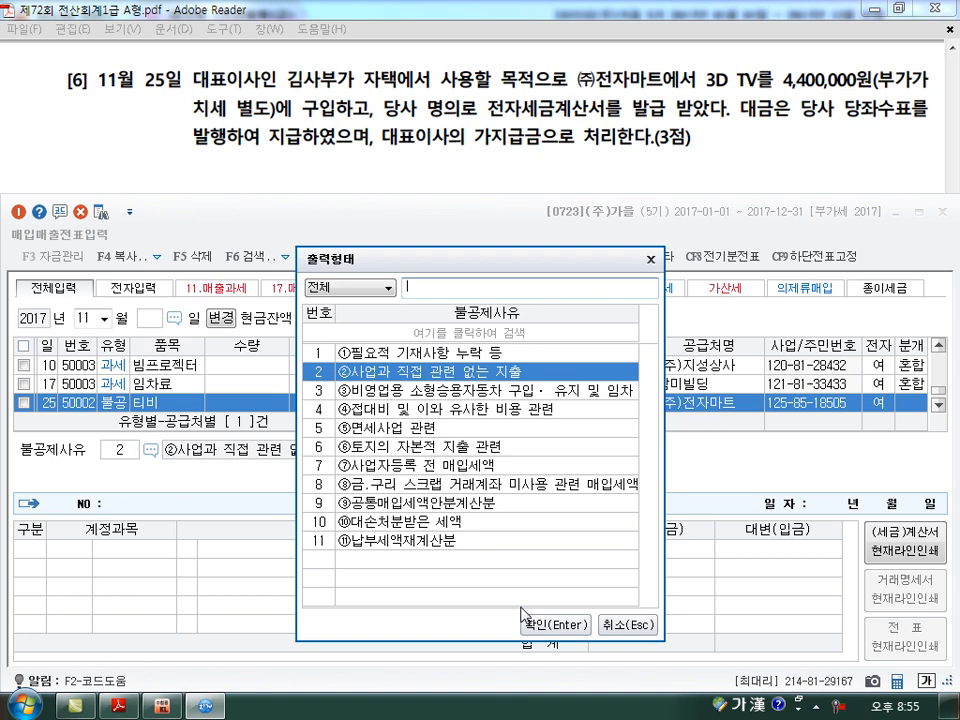
pyautogui.press('Return')
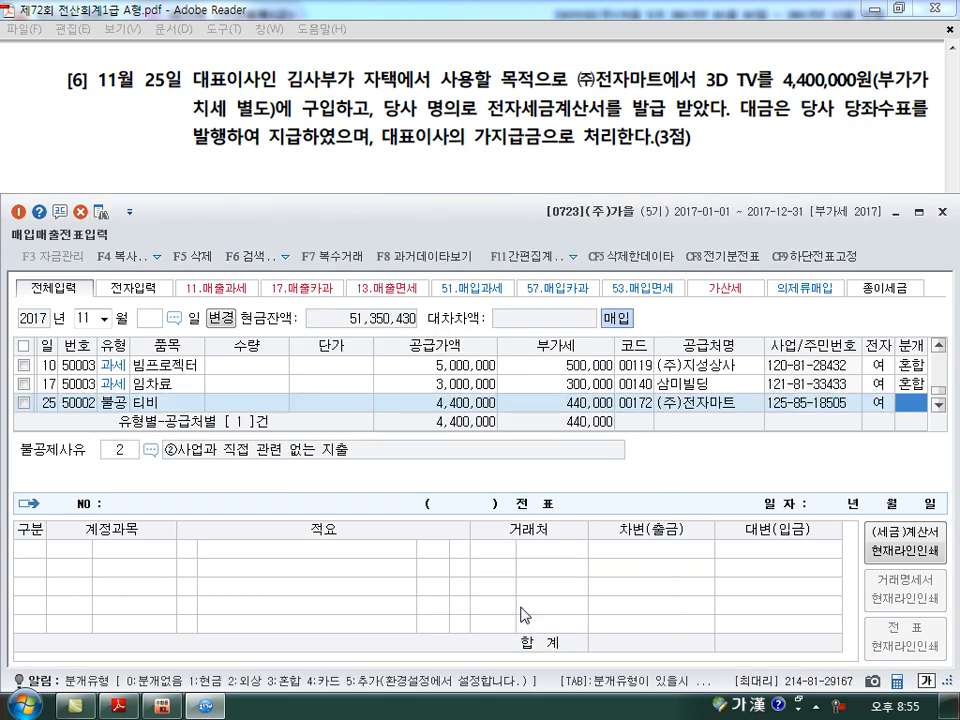
# Step: Set the TV slip's journal type to 3 혼합 and change its debit account to 0134 가지급금
pyautogui.write('3')
pyautogui.press('Return')
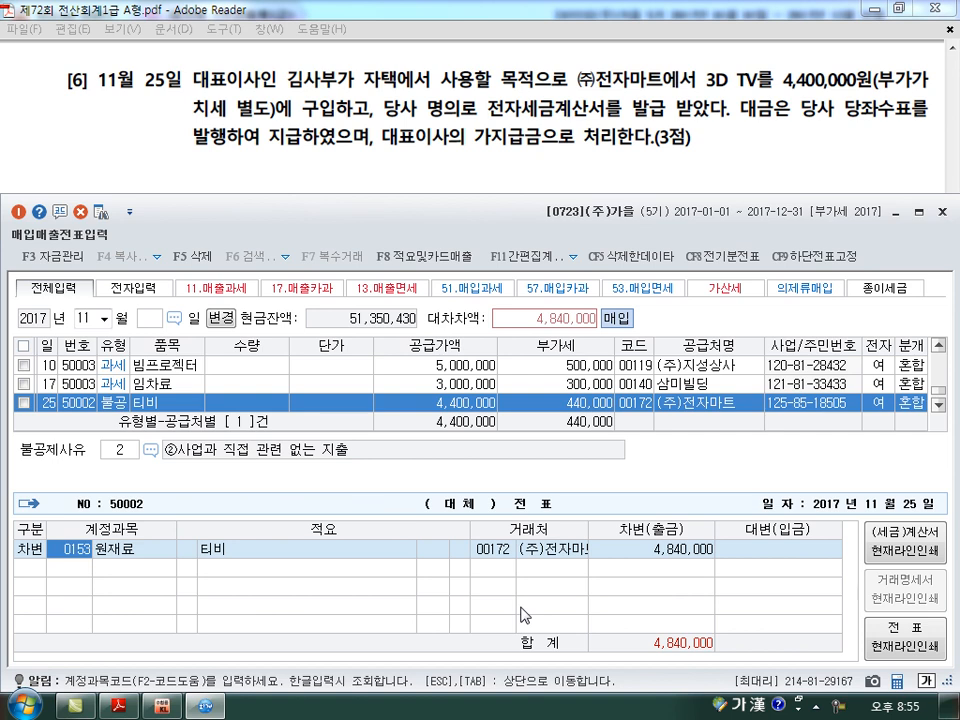
pyautogui.write('가지급')
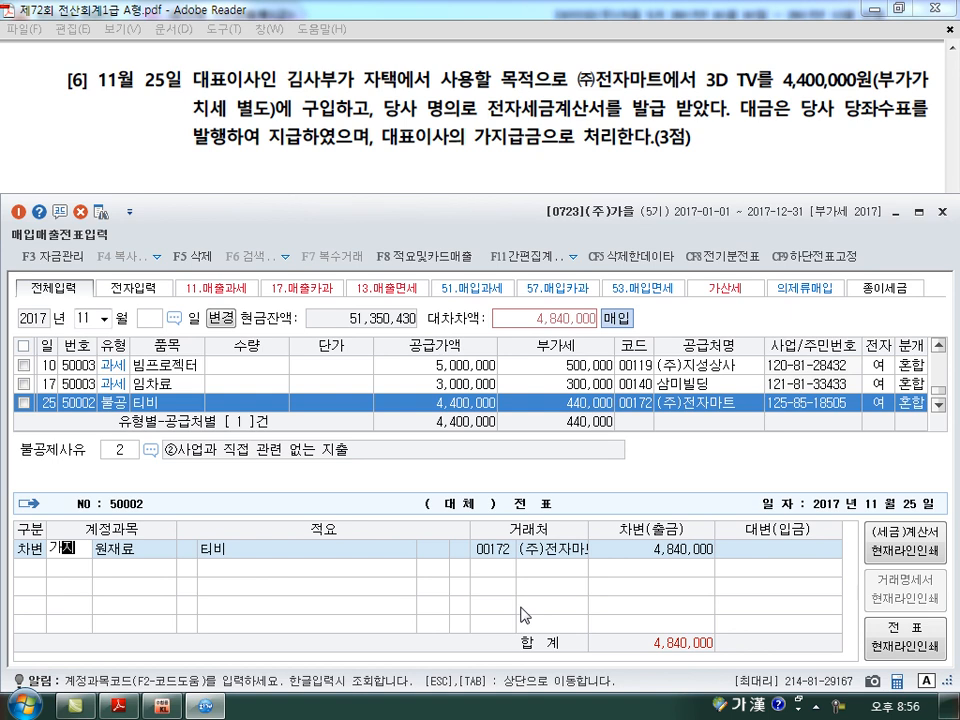
pyautogui.press('Return')
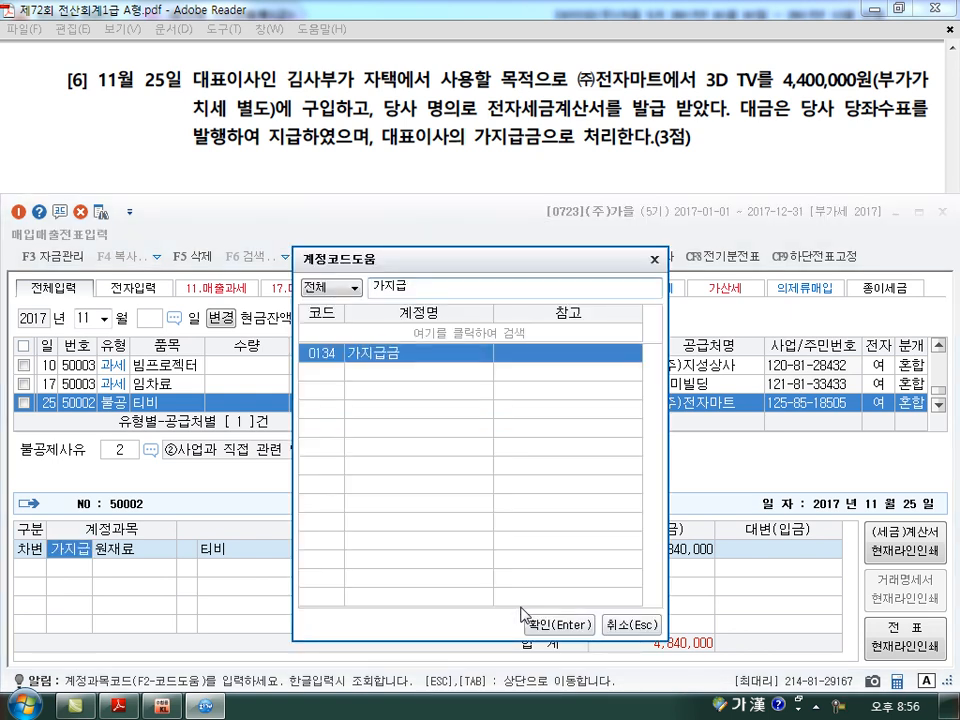
pyautogui.press('Return')
# Step: Replace the counterparty on the 가지급금 debit line with the company's representative director
pyautogui.press('Return')
pyautogui.press('Return')
pyautogui.press('Left')
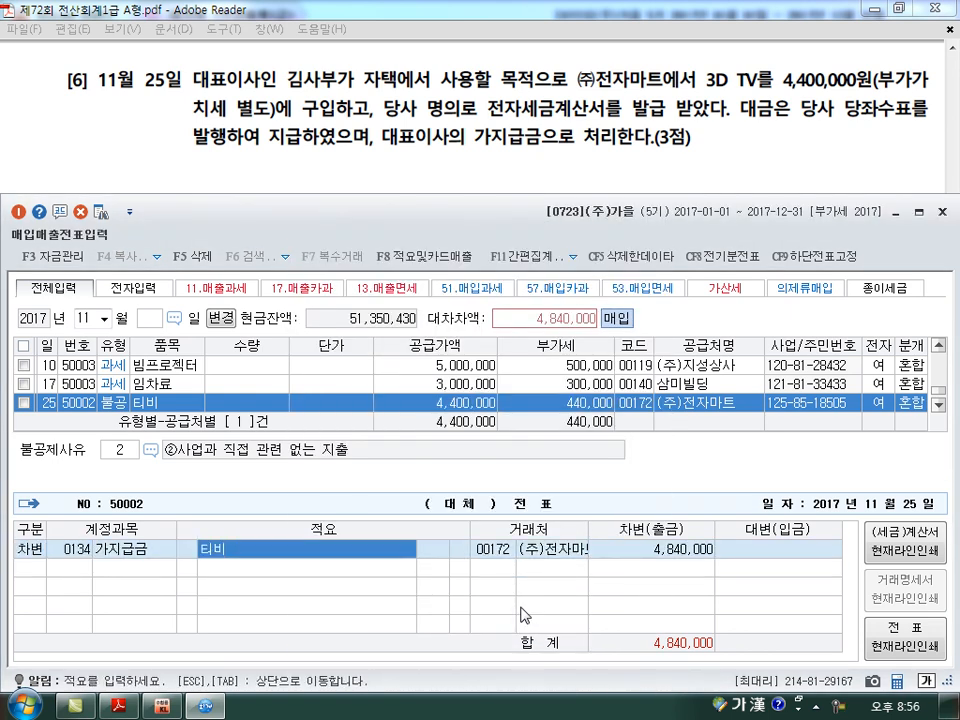
pyautogui.write('김사')
pyautogui.press('Return')
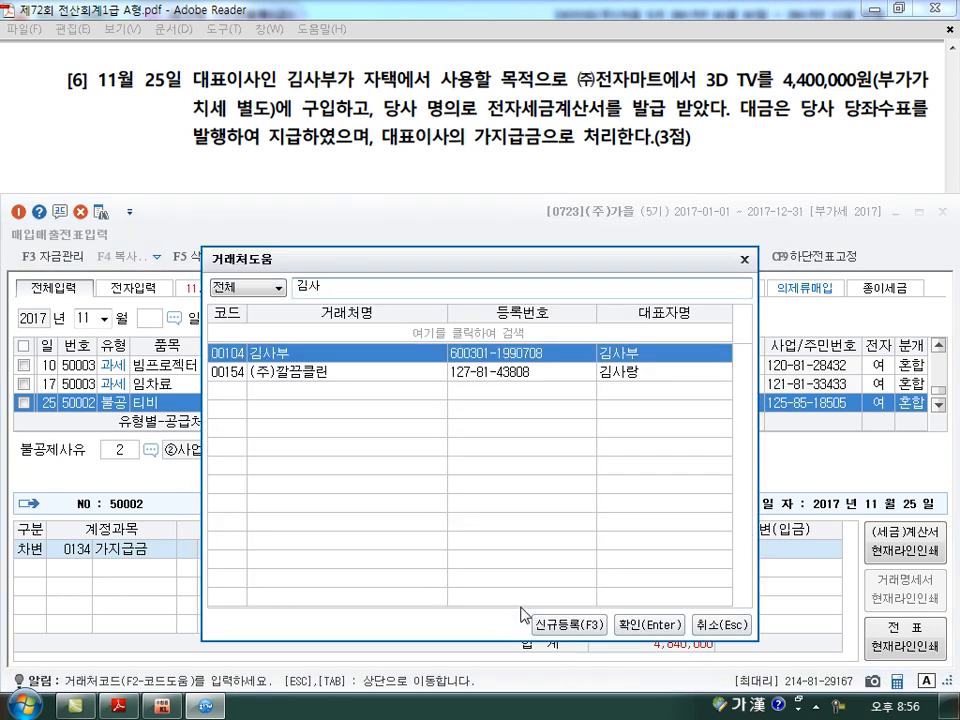
pyautogui.press('Return')
pyautogui.press('Return')
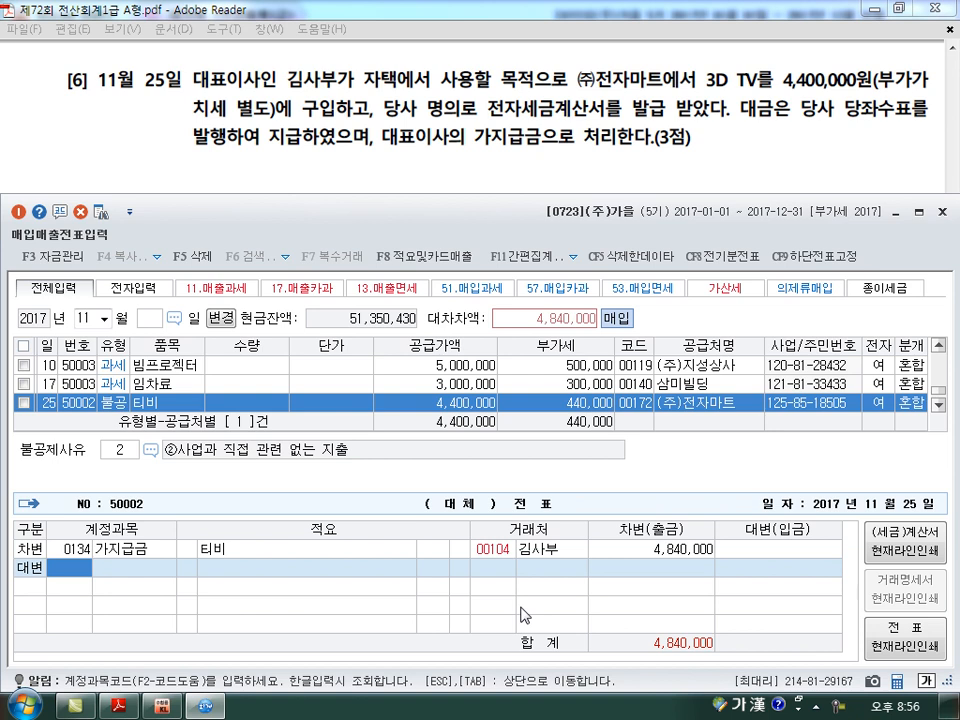
# Step: Credit 4,840,000 to account 0102 당좌예금 on the TV slip and return to the debit line
pyautogui.write('102')
pyautogui.press('Return')
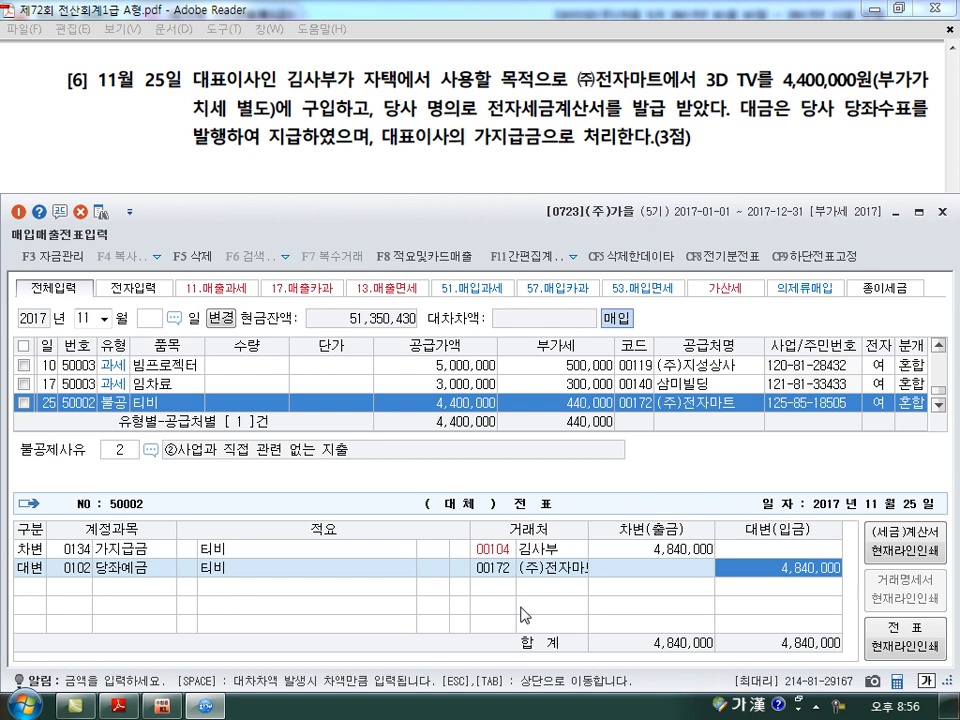
pyautogui.press('Left')
pyautogui.press('Left')
pyautogui.press('Left')
pyautogui.press('Left')
pyautogui.press('Left')
pyautogui.press('Up')
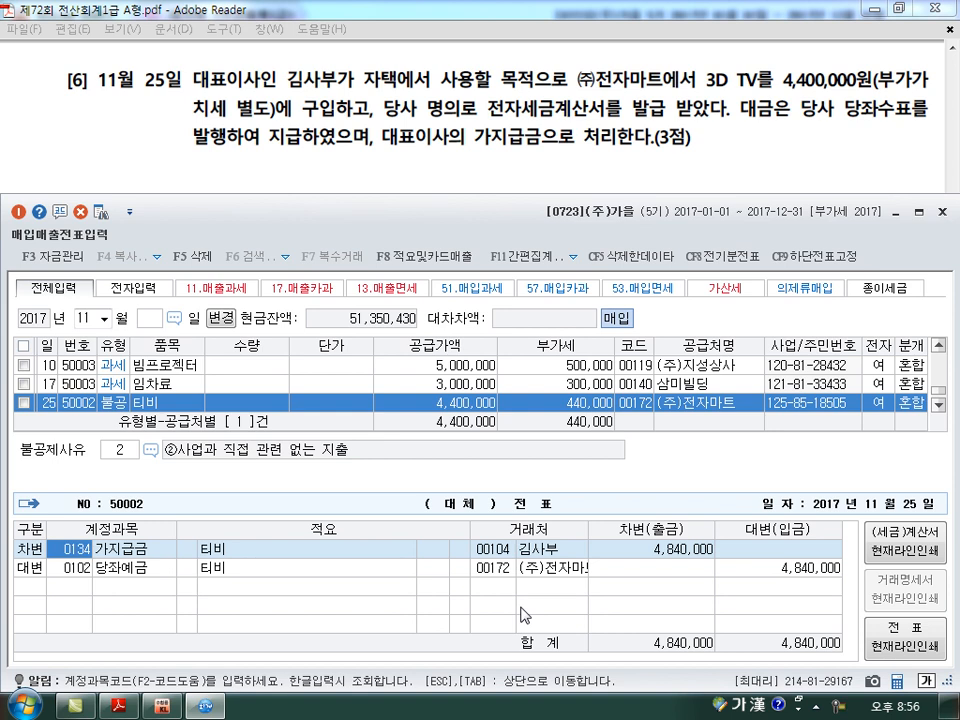
pyautogui.moveTo(127, 589)
pyautogui.mouseDown()
pyautogui.moveTo(141, 586)
pyautogui.moveTo(98, 535)
pyautogui.moveTo(165, 548)
pyautogui.moveTo(182, 520)
pyautogui.moveTo(222, 498)
pyautogui.moveTo(170, 528)
pyautogui.mouseUp()
pyautogui.moveTo(200, 458); pyautogui.dragTo(205, 462)
pyautogui.moveTo(480, 156); pyautogui.dragTo(620, 152)
pyautogui.moveTo(552, 152)
pyautogui.mouseDown()
pyautogui.moveTo(462, 128)
pyautogui.moveTo(548, 150)
pyautogui.moveTo(499, 176)
pyautogui.moveTo(590, 175)
pyautogui.moveTo(603, 186)
pyautogui.mouseUp()
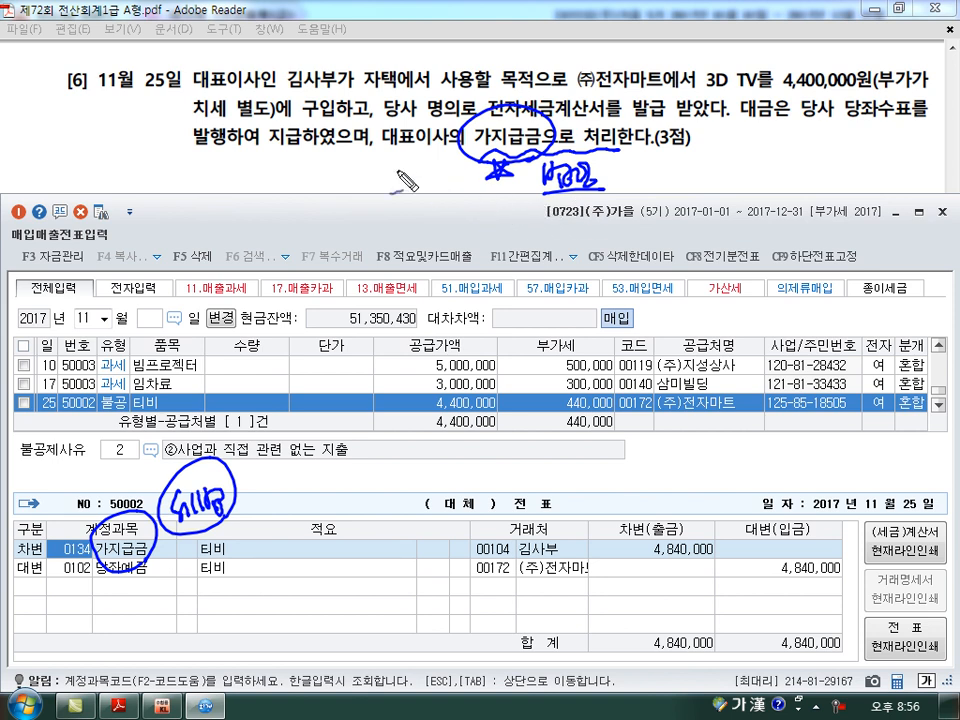
pyautogui.moveTo(377, 117); pyautogui.dragTo(394, 166)
pyautogui.moveTo(642, 120); pyautogui.dragTo(650, 172)
pyautogui.moveTo(365, 150); pyautogui.dragTo(675, 148)
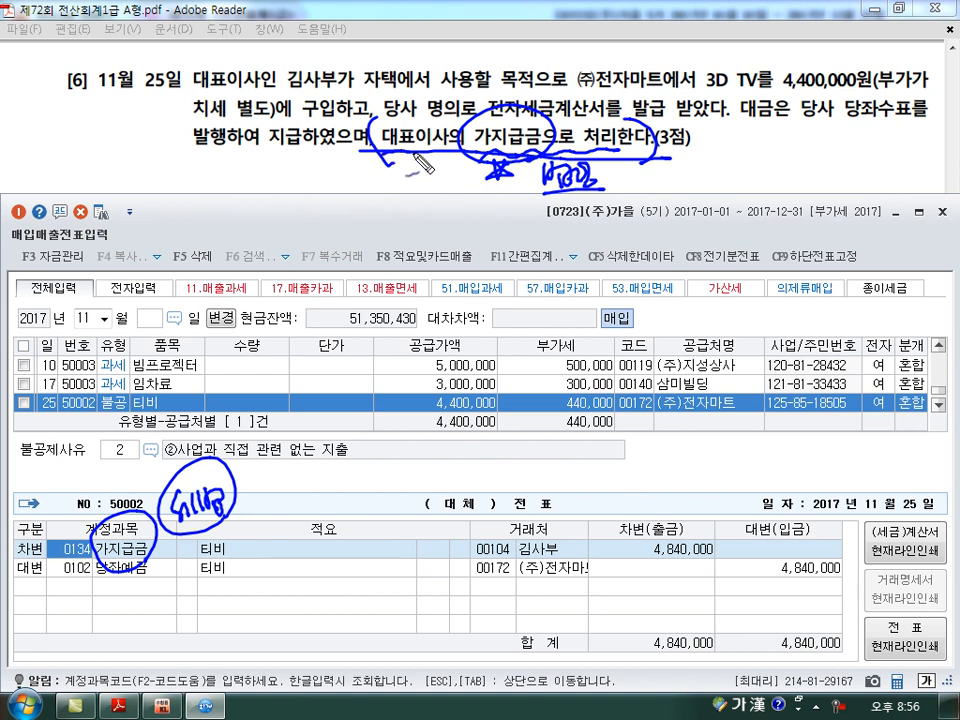
pyautogui.moveTo(90, 567)
pyautogui.mouseDown()
pyautogui.moveTo(163, 573)
pyautogui.moveTo(485, 548)
pyautogui.mouseUp()
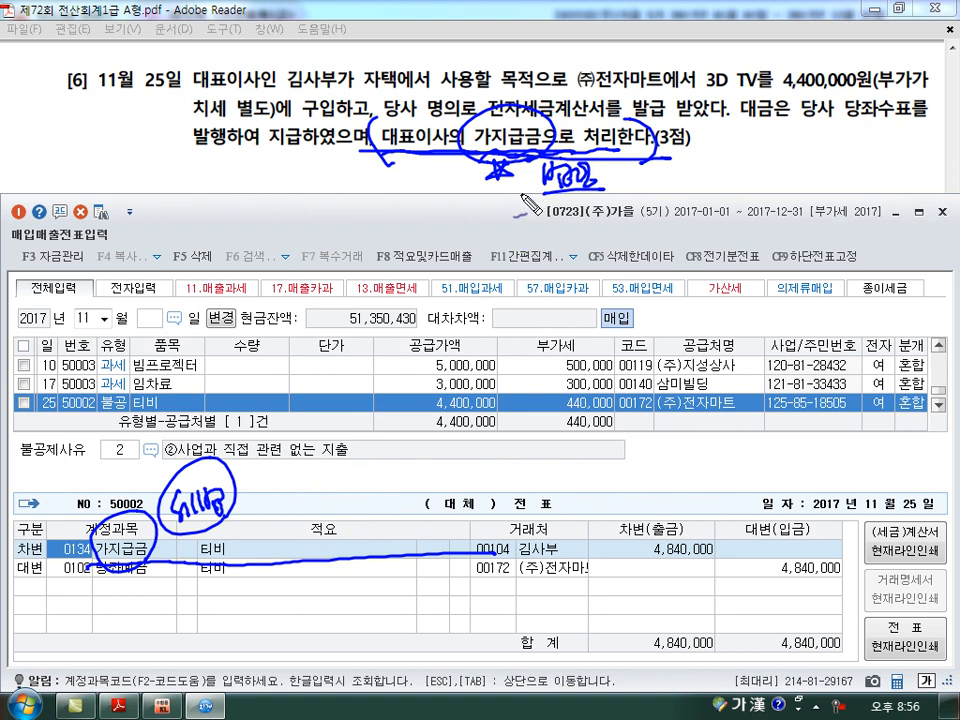
pyautogui.moveTo(503, 176)
pyautogui.mouseDown()
pyautogui.moveTo(526, 172)
pyautogui.moveTo(528, 182)
pyautogui.mouseUp()
pyautogui.moveTo(476, 127); pyautogui.dragTo(538, 156)
pyautogui.moveTo(601, 184)
pyautogui.mouseDown()
pyautogui.moveTo(549, 194)
pyautogui.moveTo(591, 180)
pyautogui.mouseUp()
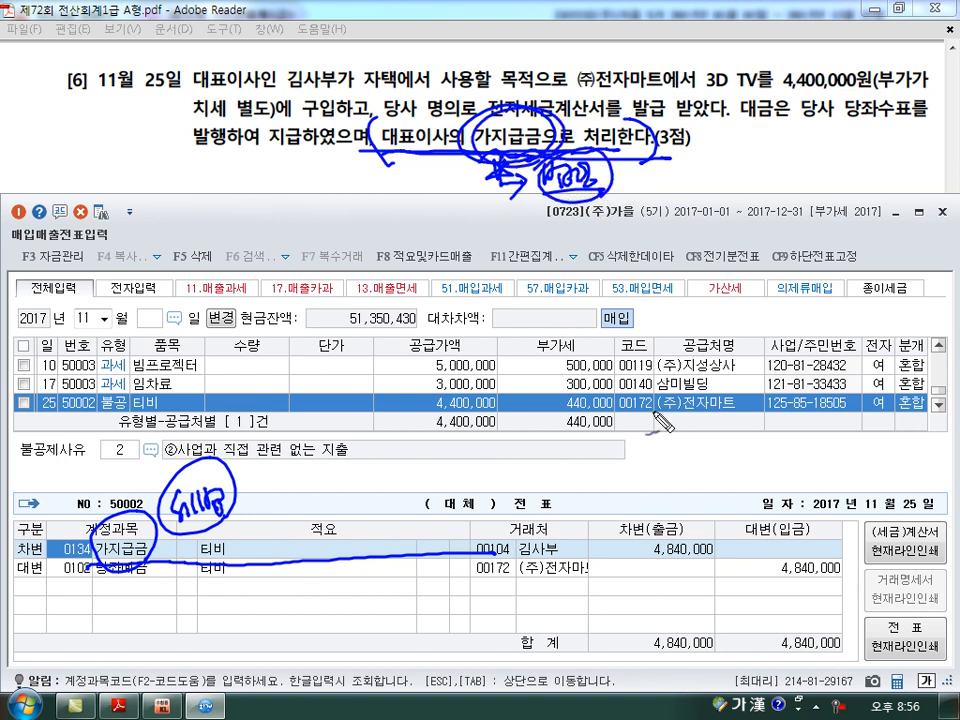
pyautogui.press('Escape')
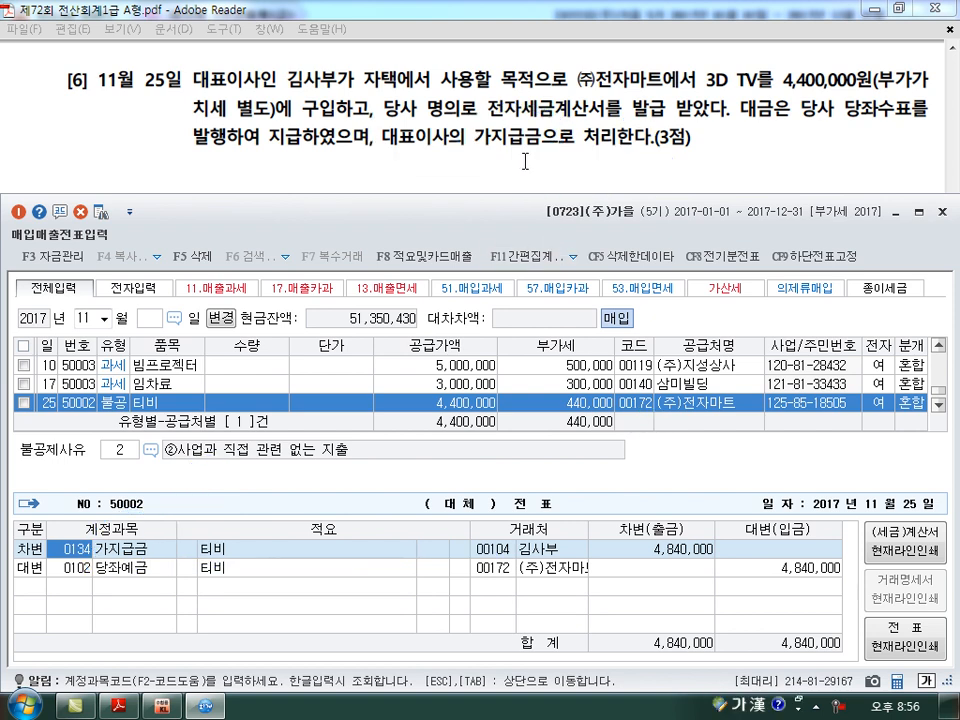